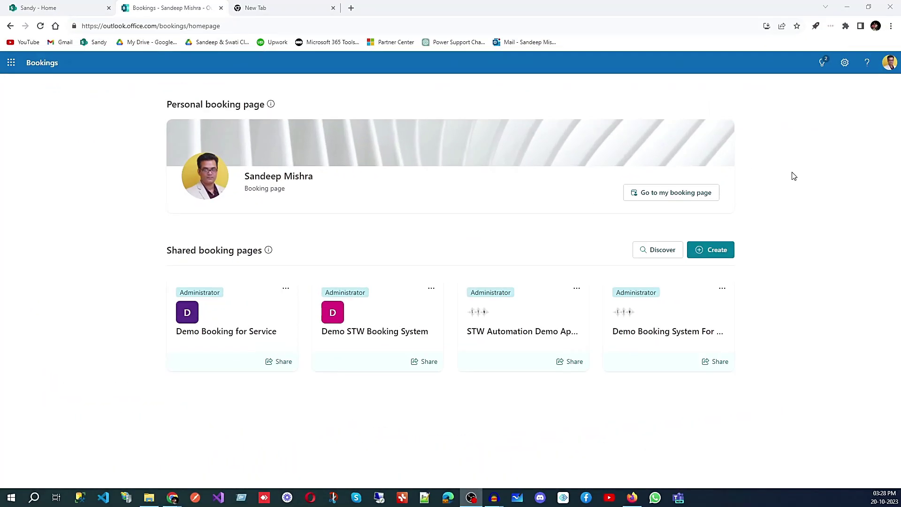
pyautogui.click(113, 26)
pyautogui.doubleClick(114, 26)
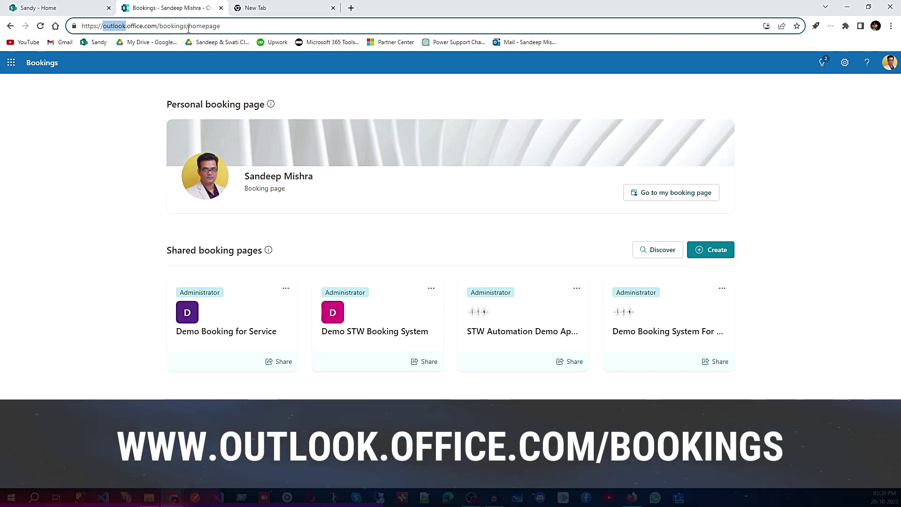
pyautogui.moveTo(161, 26); pyautogui.dragTo(302, 26)
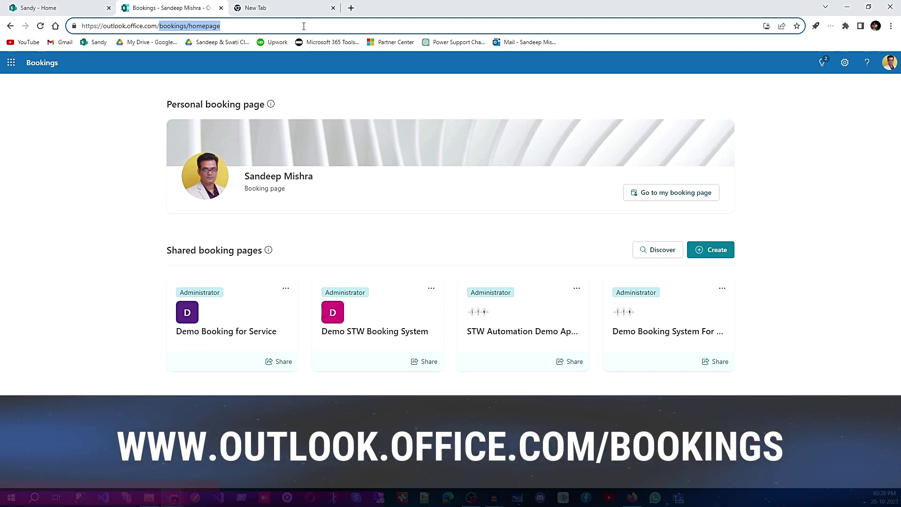
pyautogui.press('BackSpace')
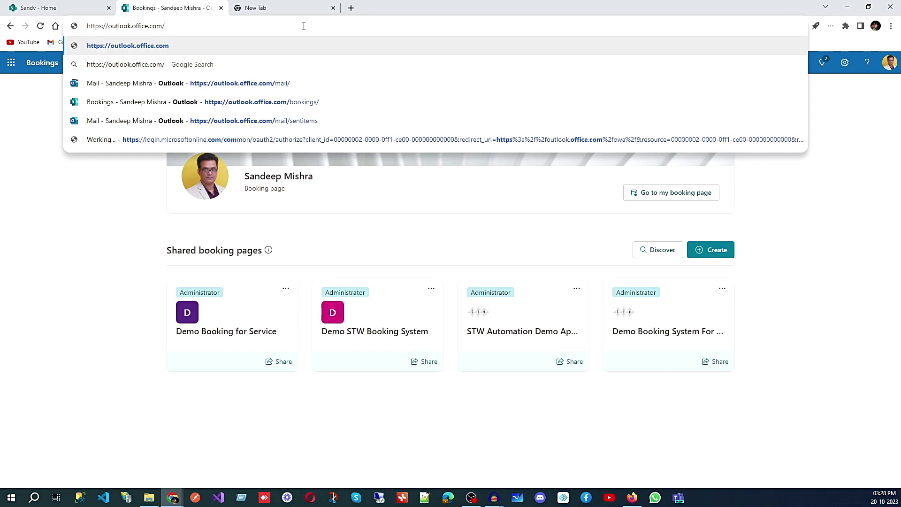
pyautogui.write('bookings')
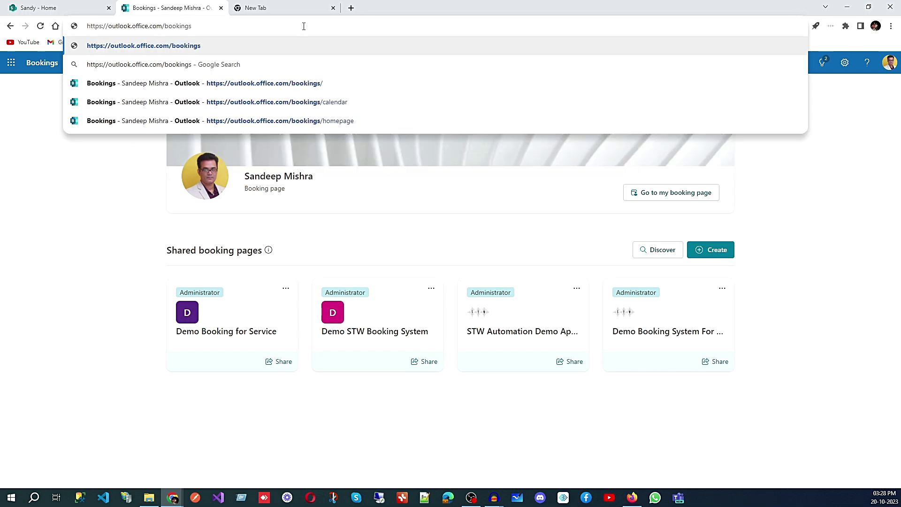
pyautogui.press('Return')
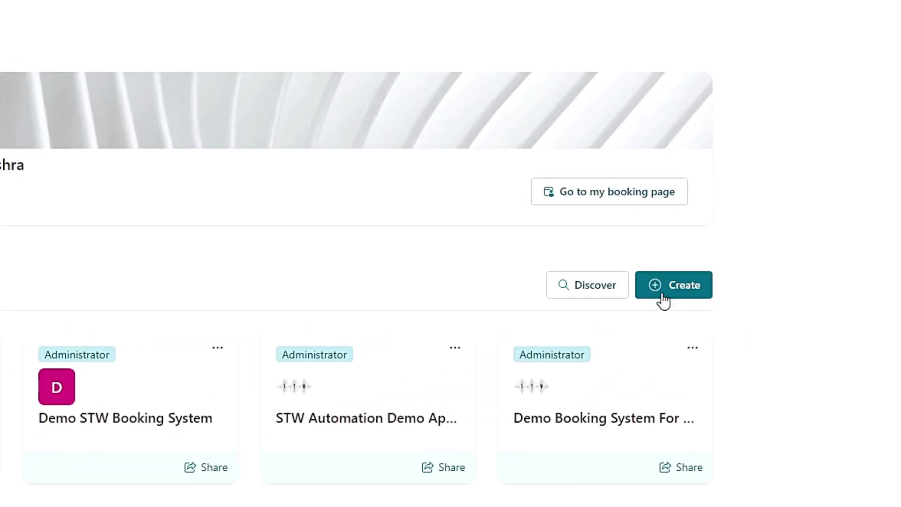
# - Check the Clone option on the existing shared pages, then start a new shared booking page
pyautogui.click(693, 349)
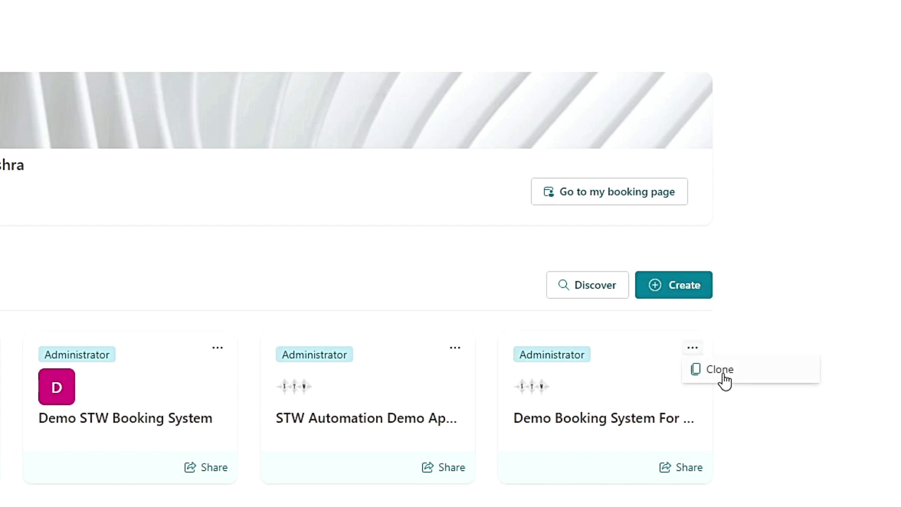
pyautogui.click(453, 349)
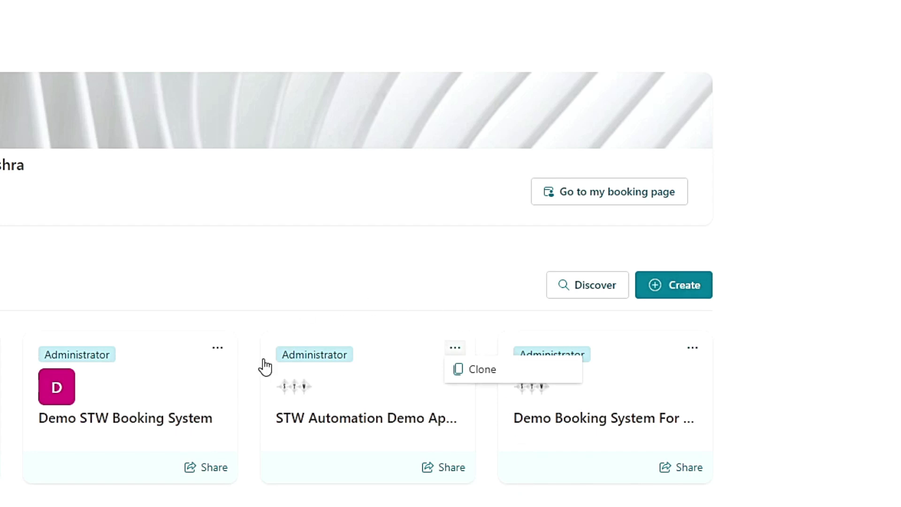
pyautogui.click(217, 348)
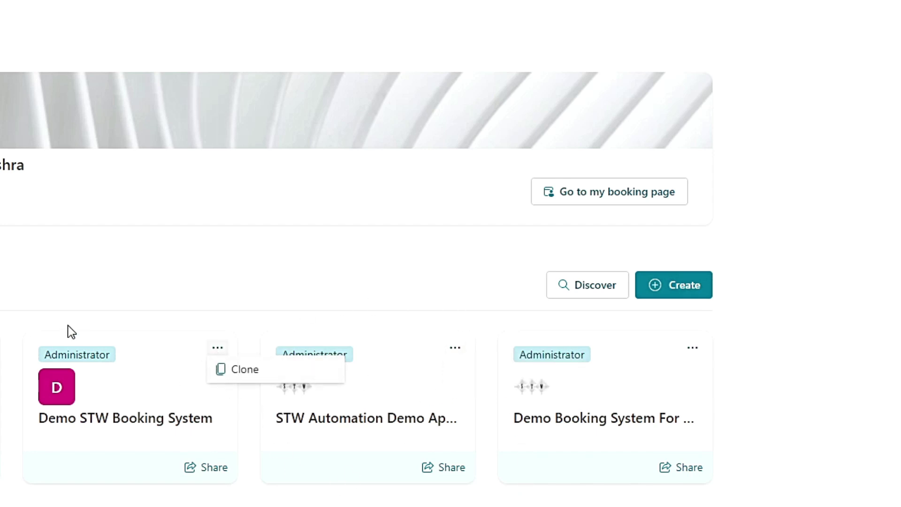
pyautogui.click(86, 313)
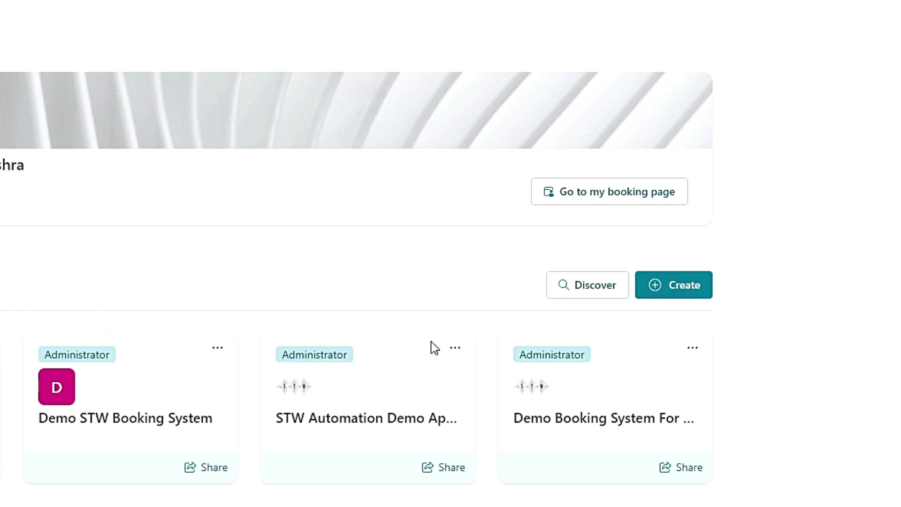
pyautogui.click(669, 287)
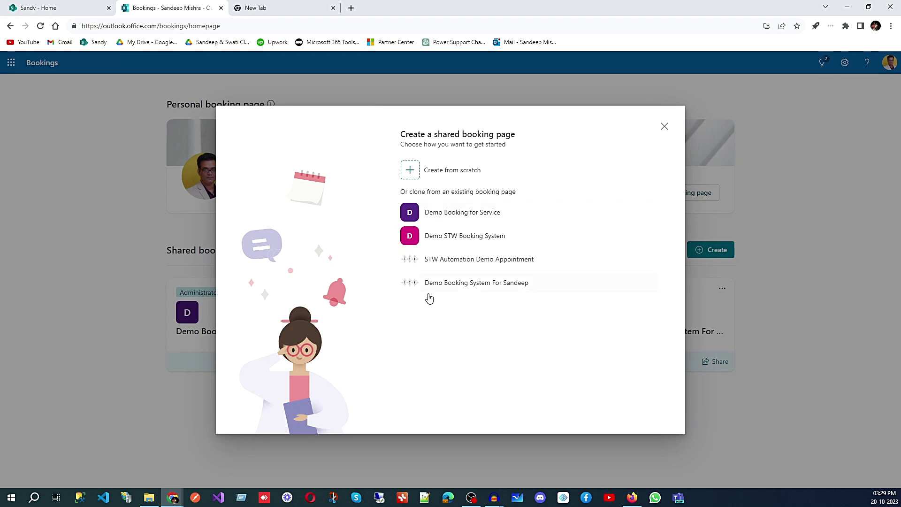
# - Create the page from scratch and name it 'Demo Installation Service'
pyautogui.click(458, 176)
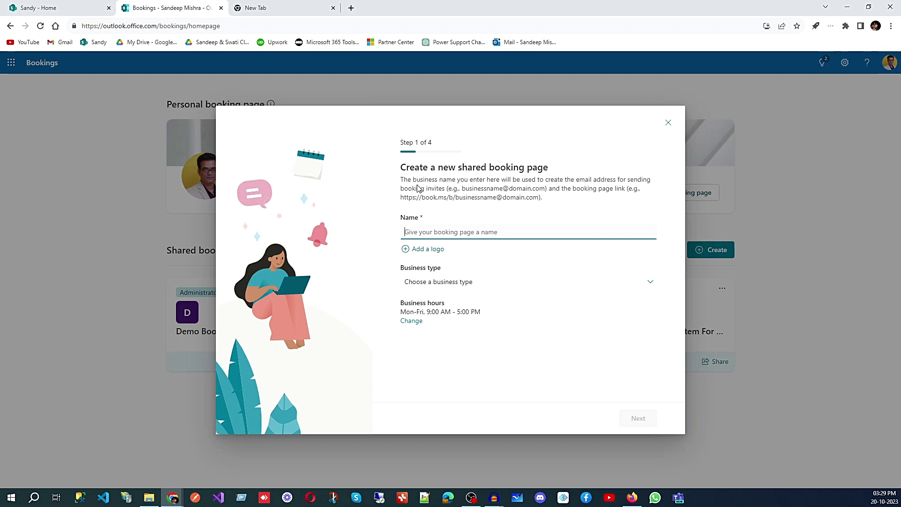
pyautogui.write('Sw')
pyautogui.press('BackSpace')
pyautogui.press('BackSpace')
pyautogui.write('Demo Installation Service')
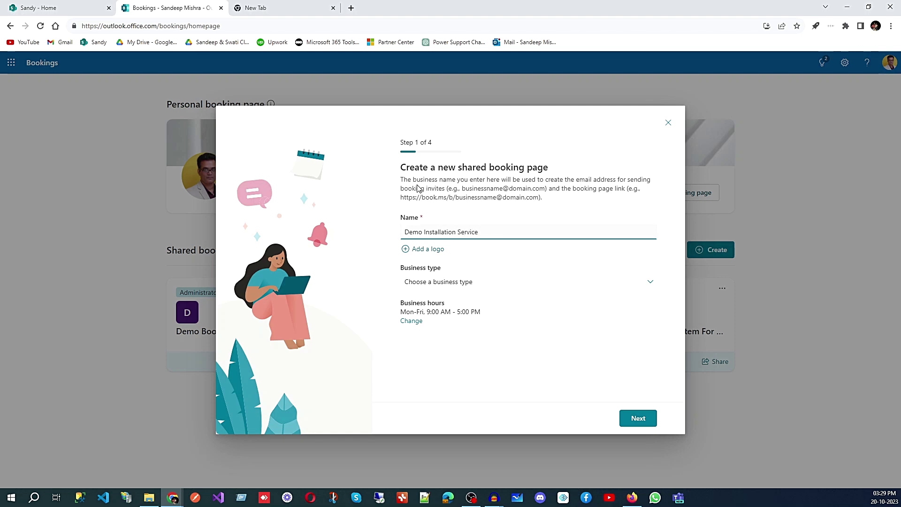
# - Add stw-logo.png from the STW Logo folder on drive D: as the page logo
pyautogui.click(435, 248)
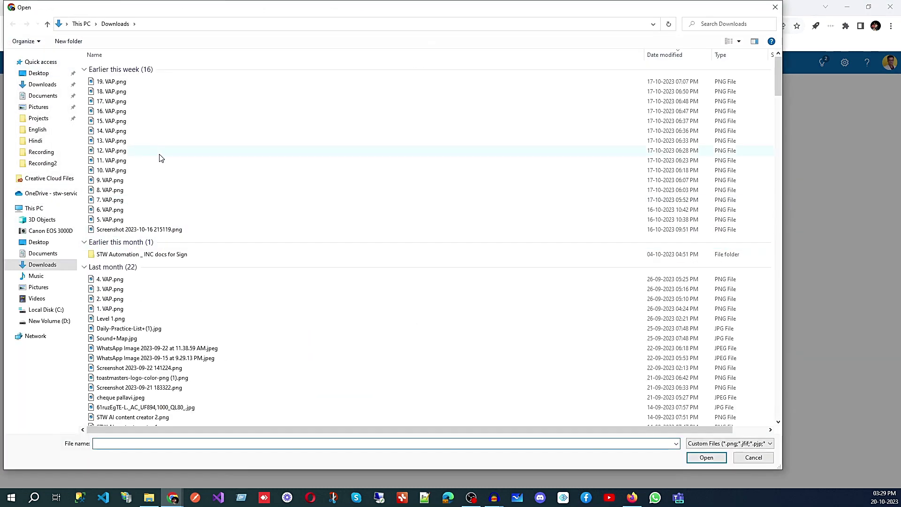
pyautogui.click(59, 321)
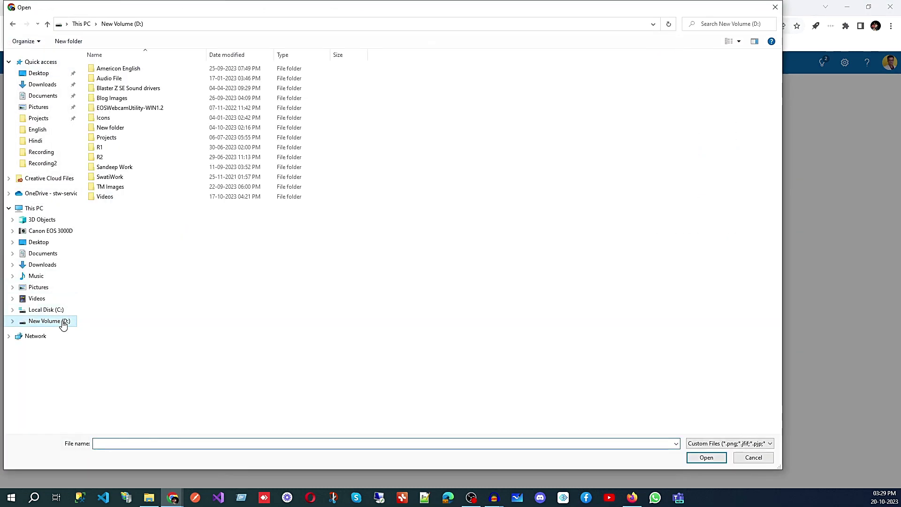
pyautogui.click(116, 168)
pyautogui.doubleClick(116, 168)
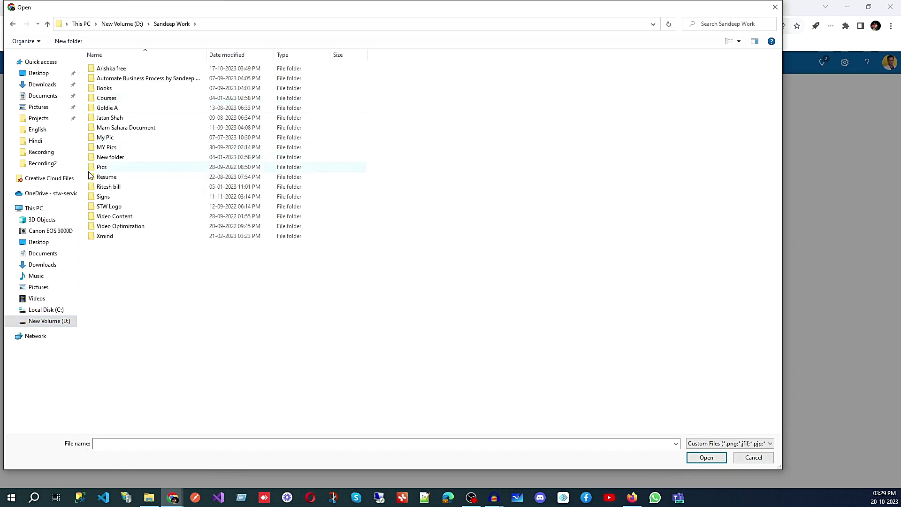
pyautogui.doubleClick(110, 211)
pyautogui.click(110, 80)
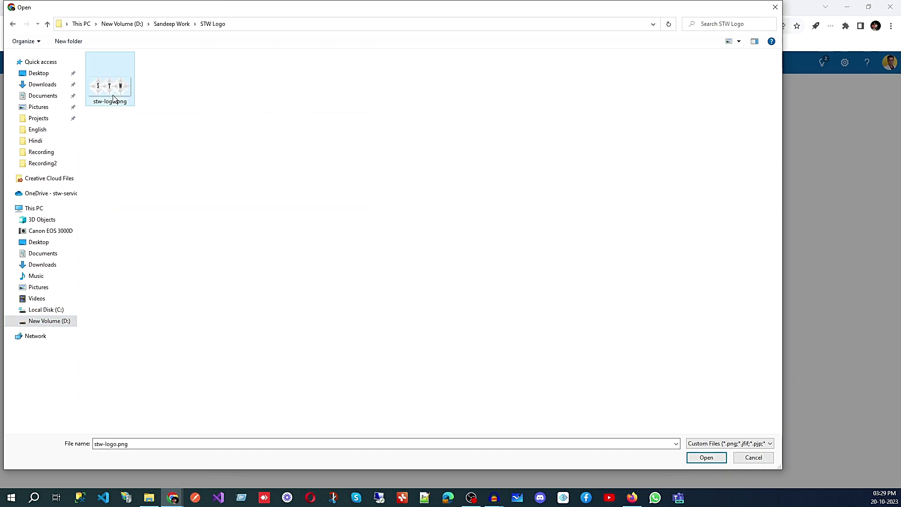
pyautogui.click(706, 457)
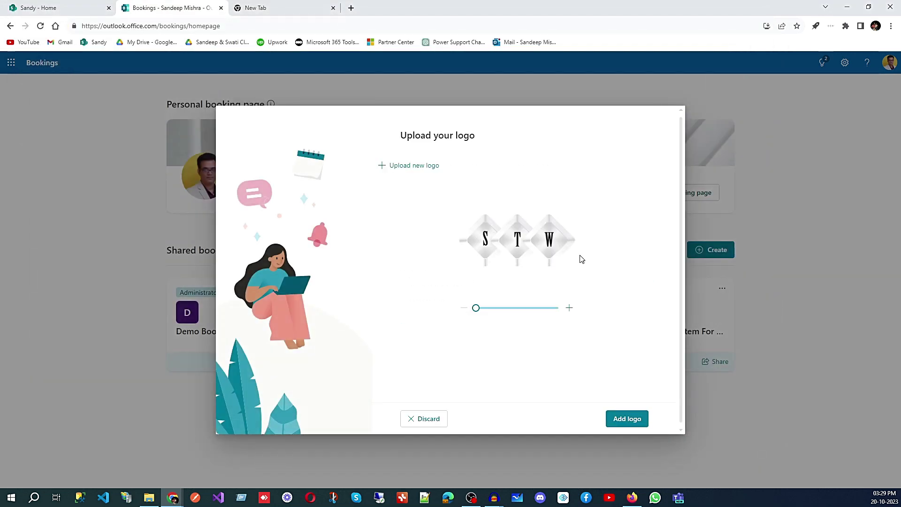
pyautogui.moveTo(476, 307)
pyautogui.mouseDown()
pyautogui.moveTo(505, 309)
pyautogui.moveTo(476, 309)
pyautogui.mouseUp()
pyautogui.click(627, 419)
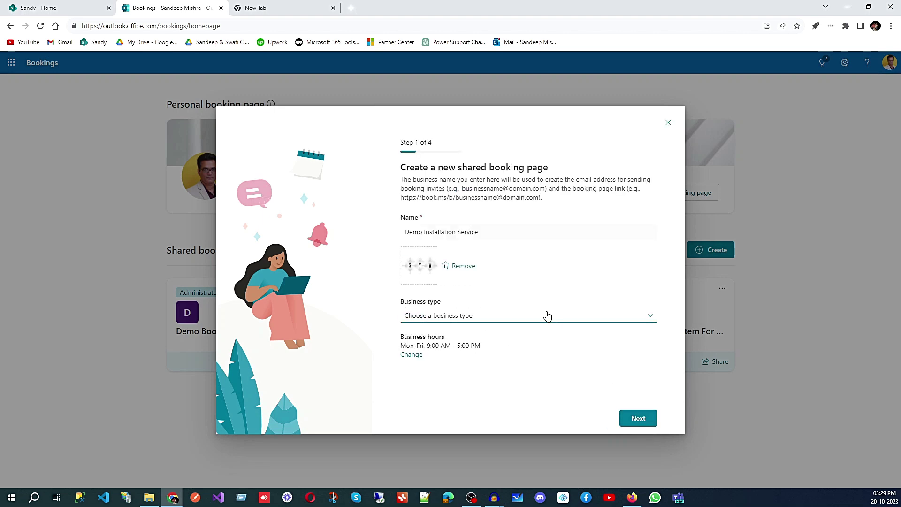
# - Choose IT support as the business type and open the business hours for editing
pyautogui.click(534, 321)
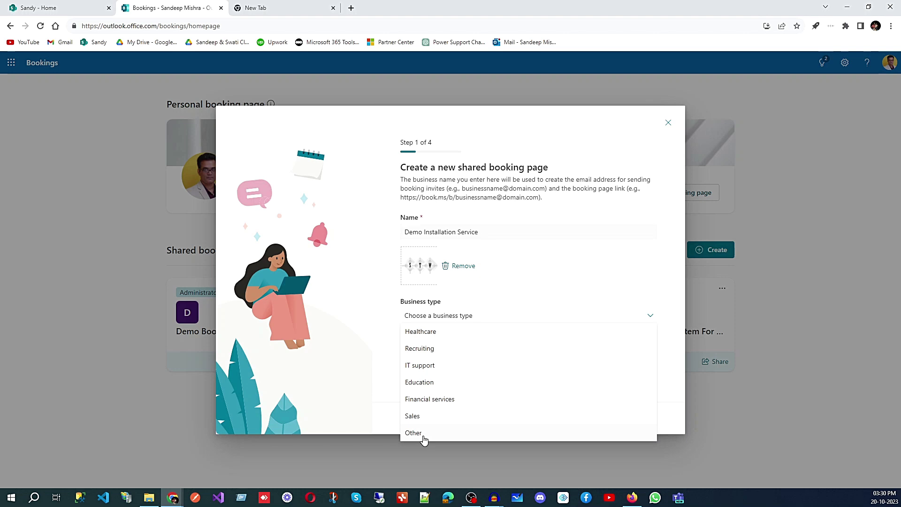
pyautogui.click(425, 370)
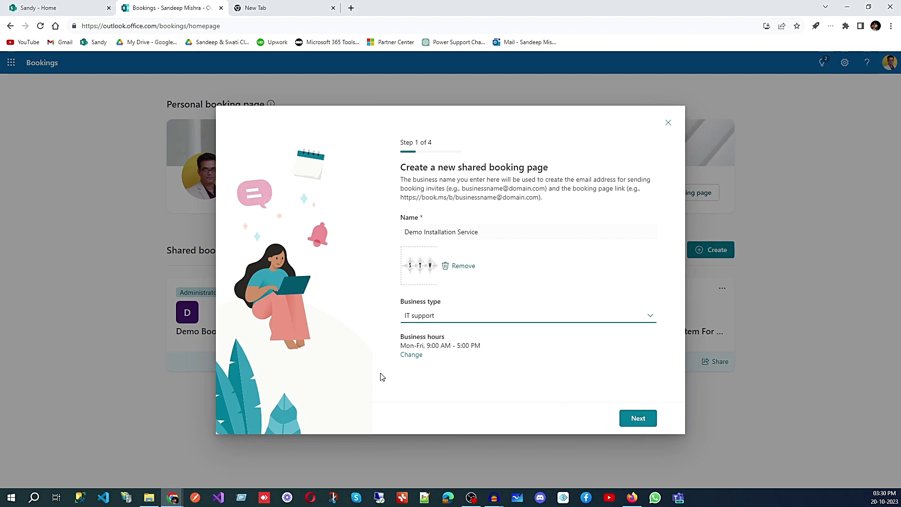
pyautogui.click(411, 355)
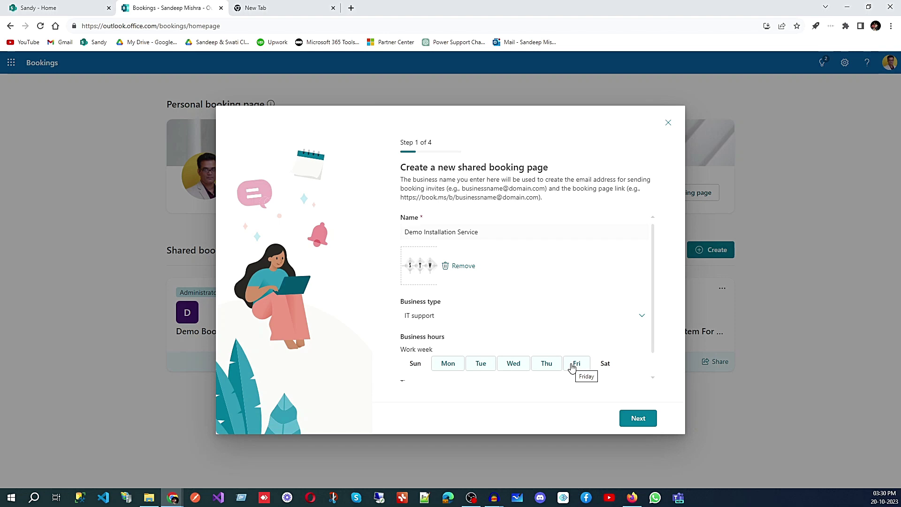
# - Toggle the work week days so only Sun, Mon, Fri and Sat remain selected
pyautogui.click(446, 368)
pyautogui.click(446, 368)
pyautogui.click(483, 369)
pyautogui.click(546, 368)
pyautogui.click(513, 368)
pyautogui.click(575, 366)
pyautogui.click(481, 371)
pyautogui.click(512, 369)
pyautogui.click(546, 368)
pyautogui.click(572, 367)
pyautogui.click(516, 369)
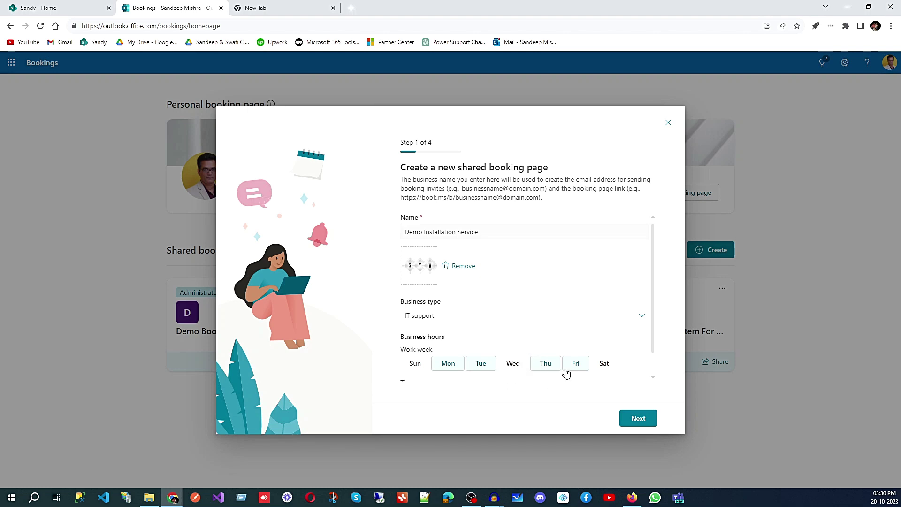
pyautogui.click(605, 366)
pyautogui.click(416, 368)
pyautogui.click(485, 367)
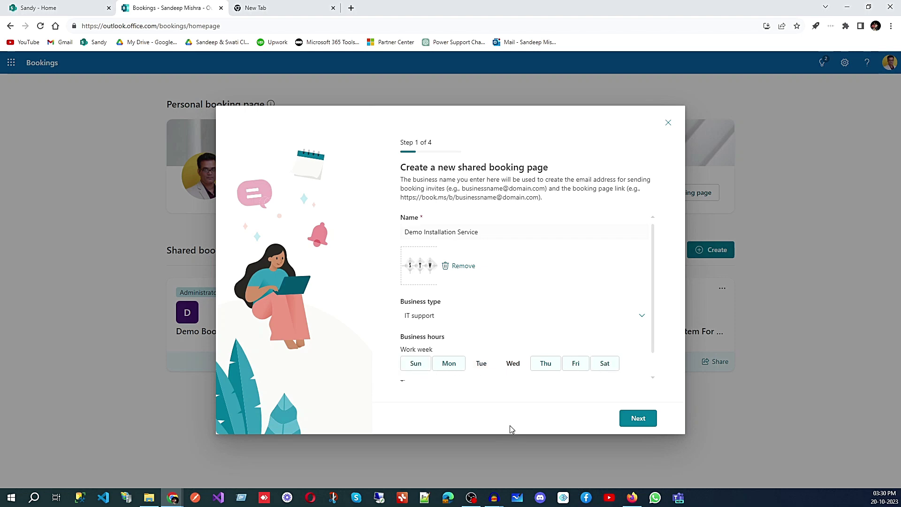
pyautogui.click(542, 367)
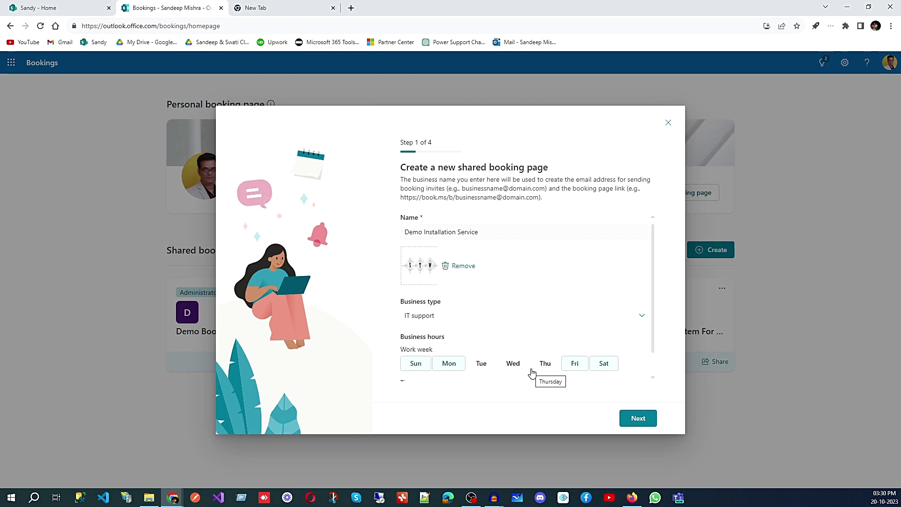
# - Search the staff list and add two colleagues as team members of the page
pyautogui.click(638, 420)
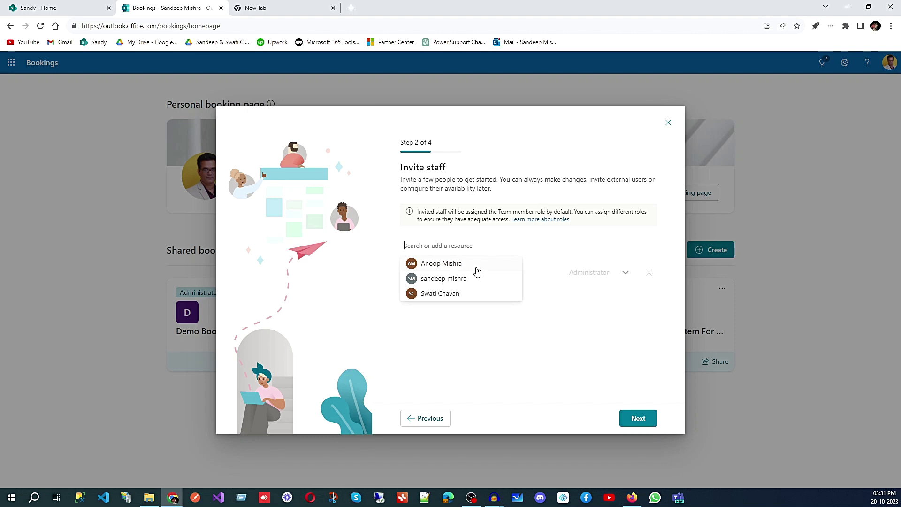
pyautogui.write('salo')
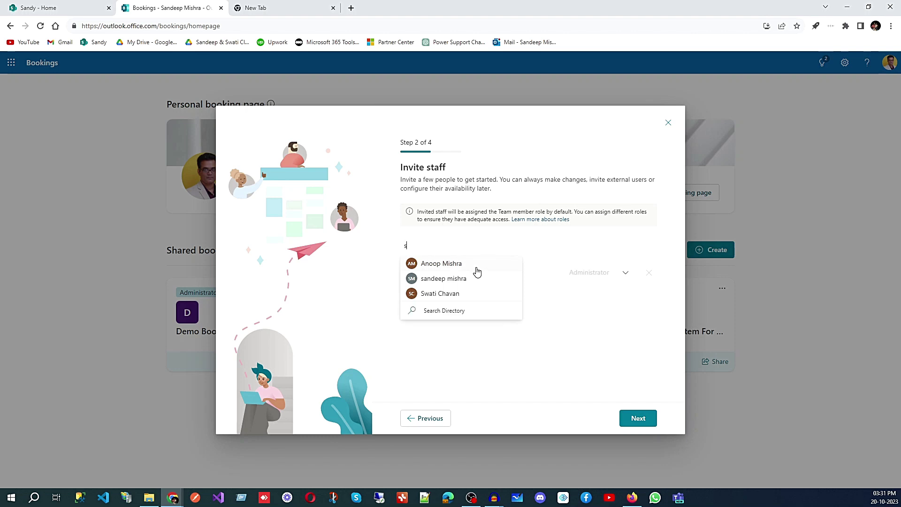
pyautogui.press('BackSpace')
pyautogui.press('BackSpace')
pyautogui.press('BackSpace')
pyautogui.press('BackSpace')
pyautogui.write('a')
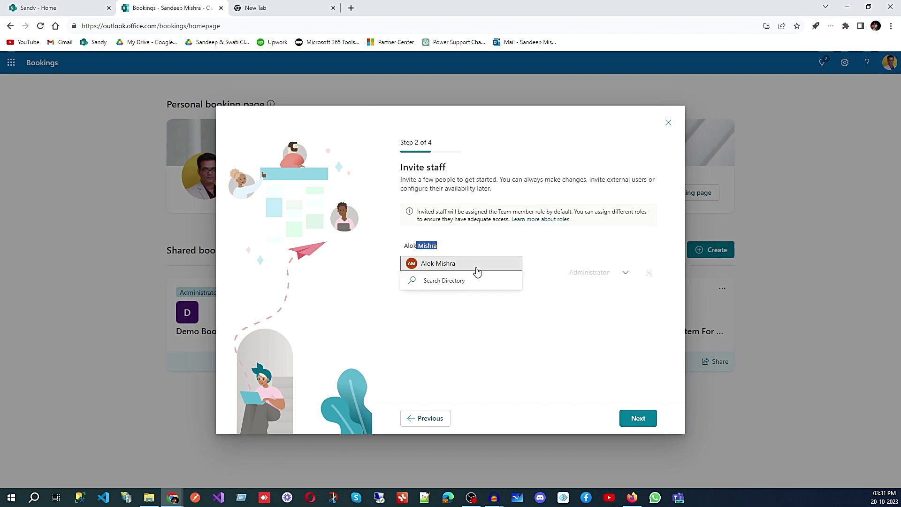
pyautogui.press('BackSpace')
pyautogui.press('BackSpace')
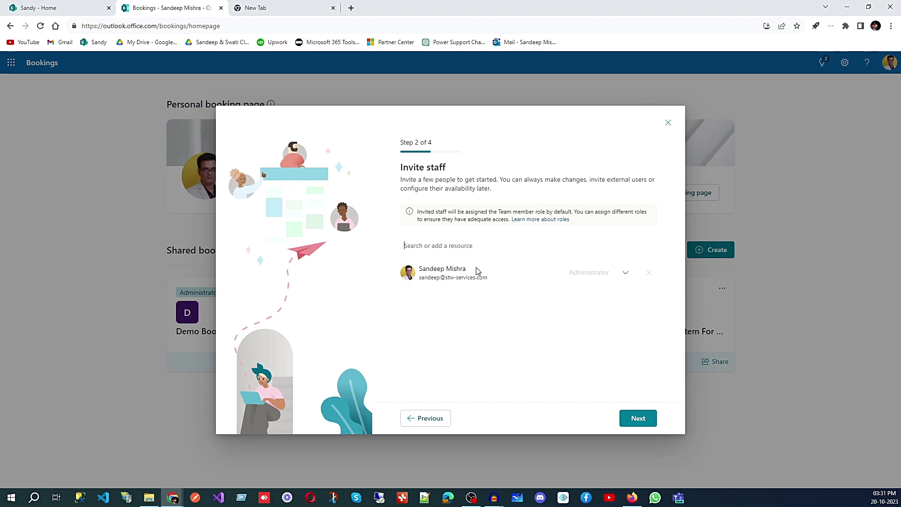
pyautogui.write('Anoop Mishra')
pyautogui.click(476, 271)
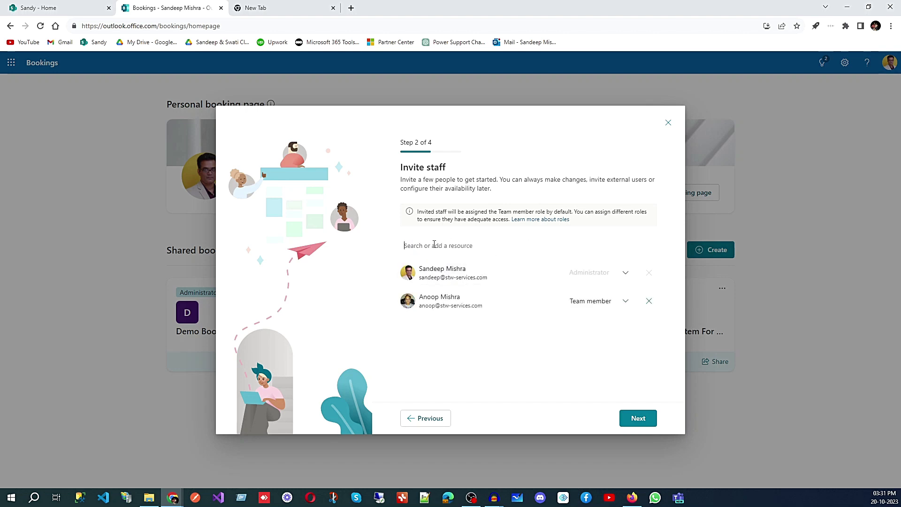
pyautogui.write('Alok')
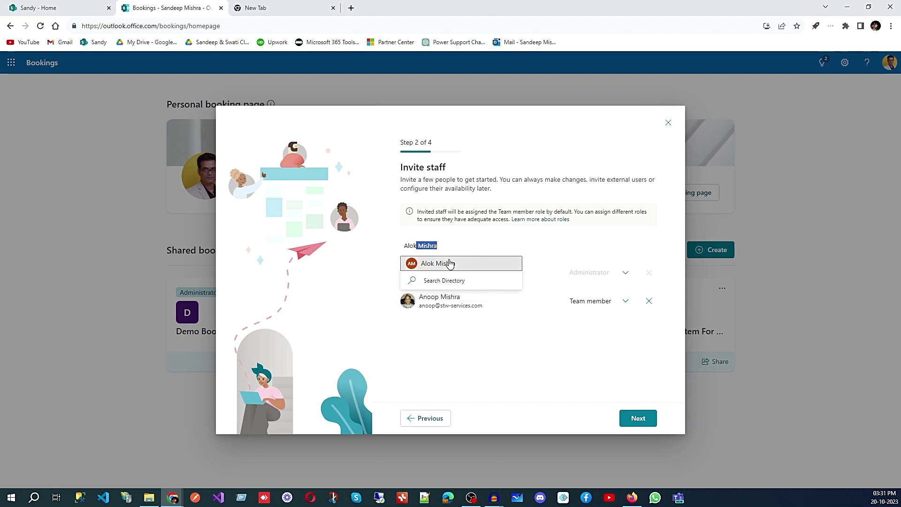
pyautogui.click(448, 262)
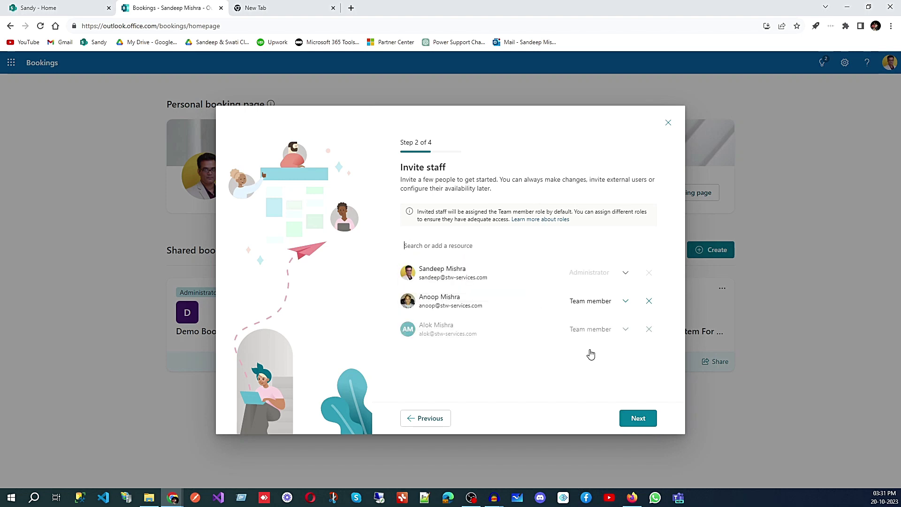
pyautogui.click(638, 417)
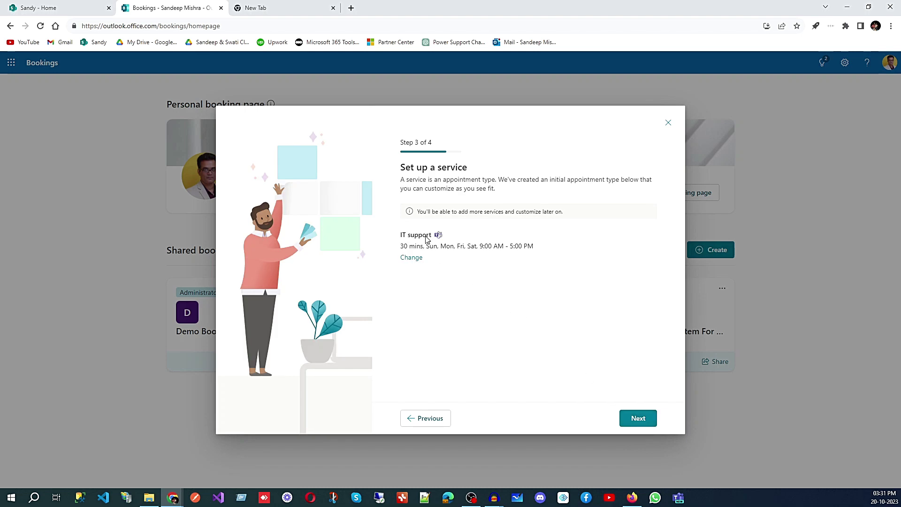
# - Set the IT support service to 2 hr as a Teams meeting and save it
pyautogui.click(410, 257)
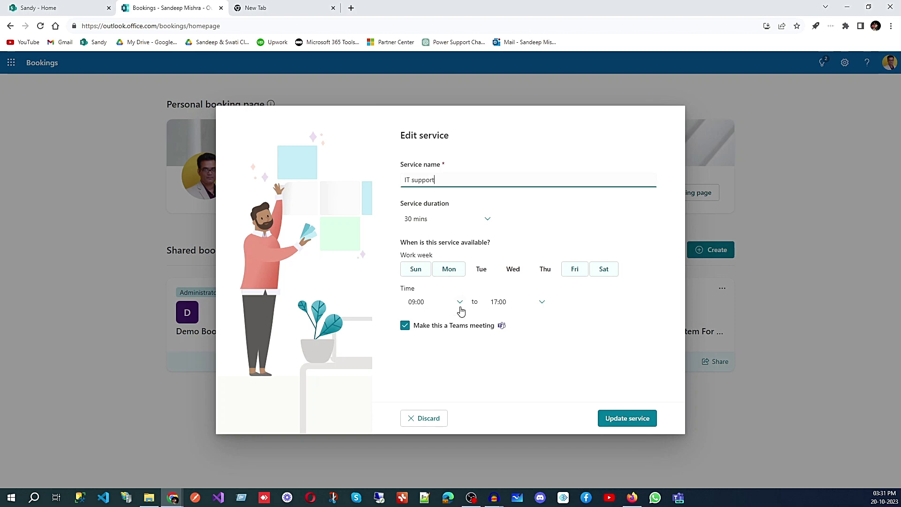
pyautogui.click(491, 222)
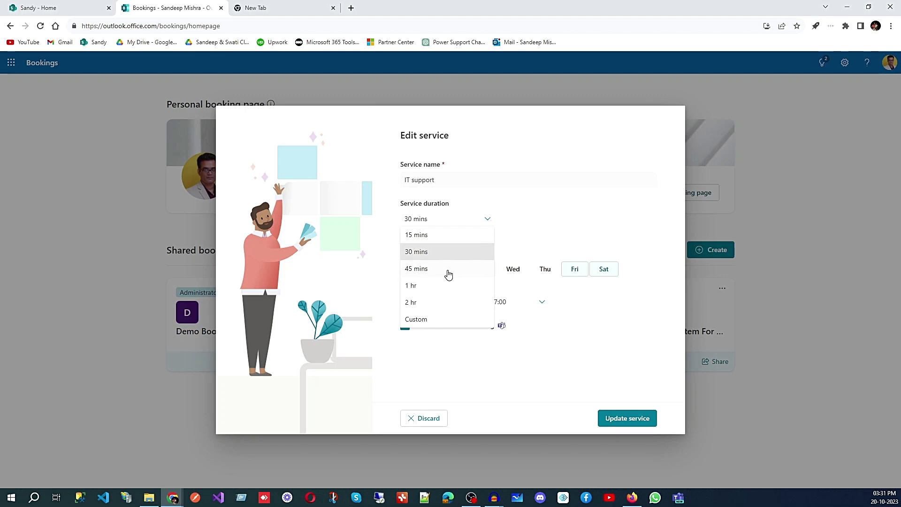
pyautogui.click(435, 306)
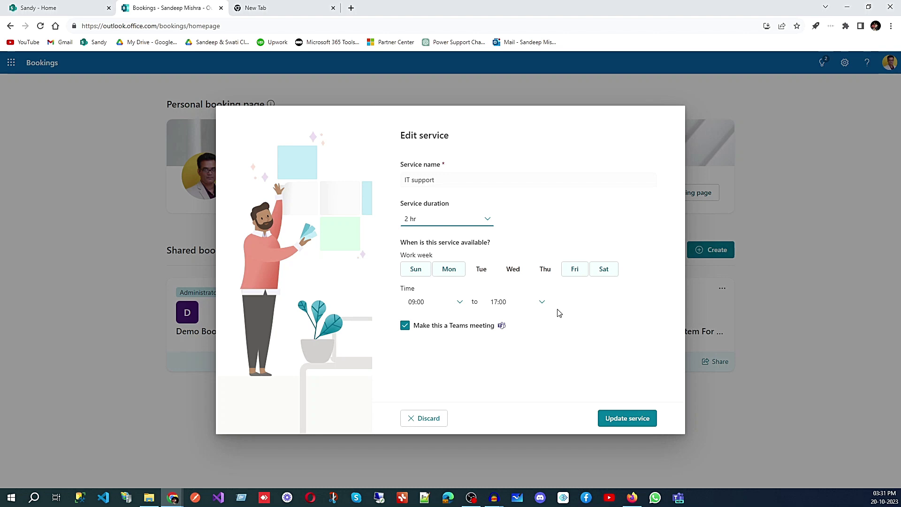
pyautogui.click(406, 327)
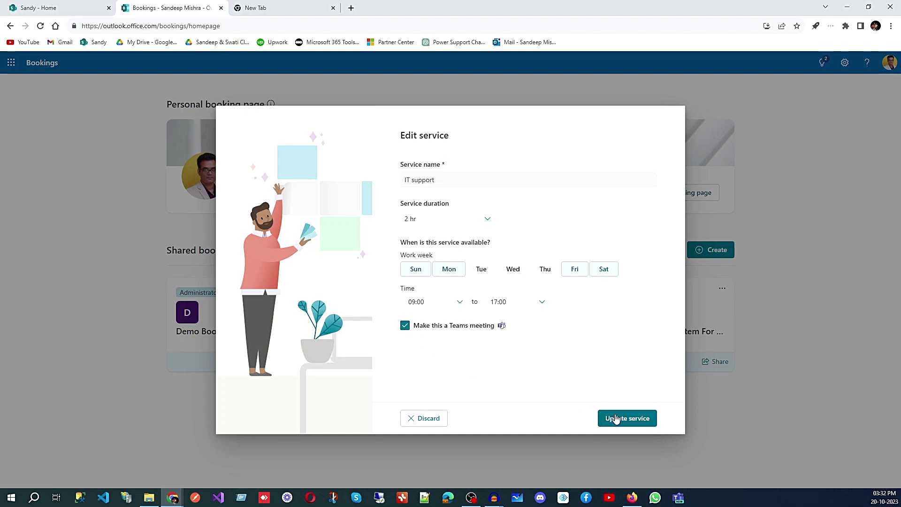
pyautogui.click(630, 421)
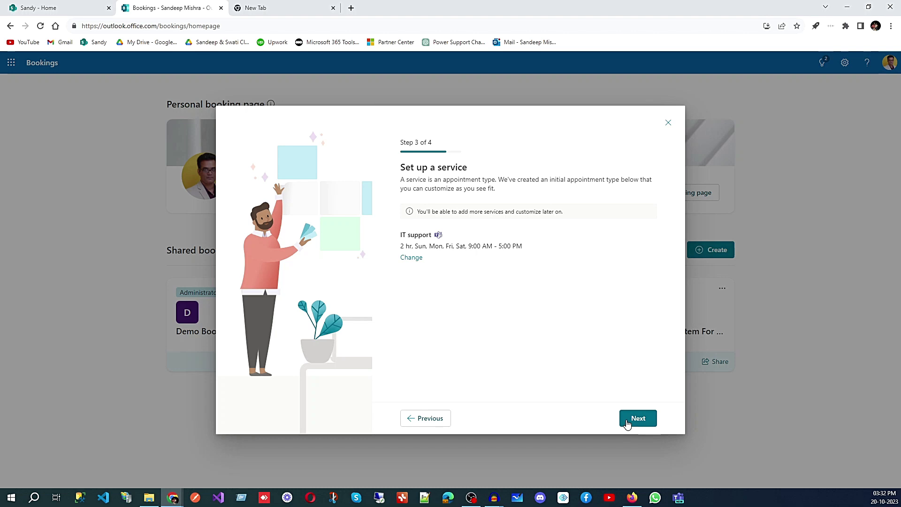
pyautogui.click(627, 423)
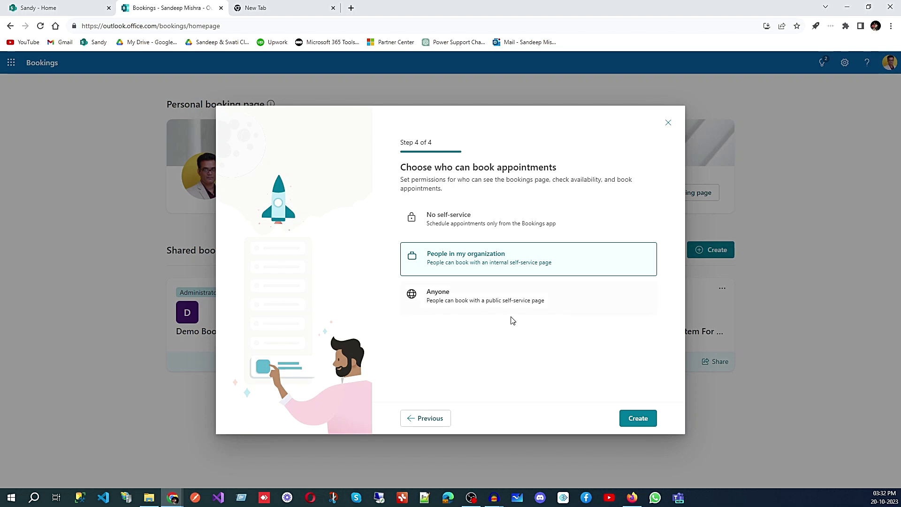
# - Allow Anyone to book via a public page and create the booking page
pyautogui.click(537, 301)
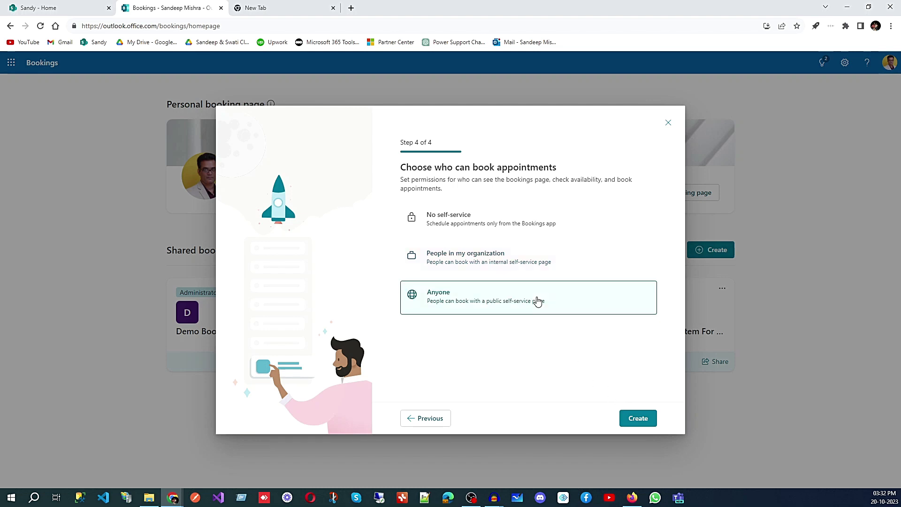
pyautogui.click(644, 421)
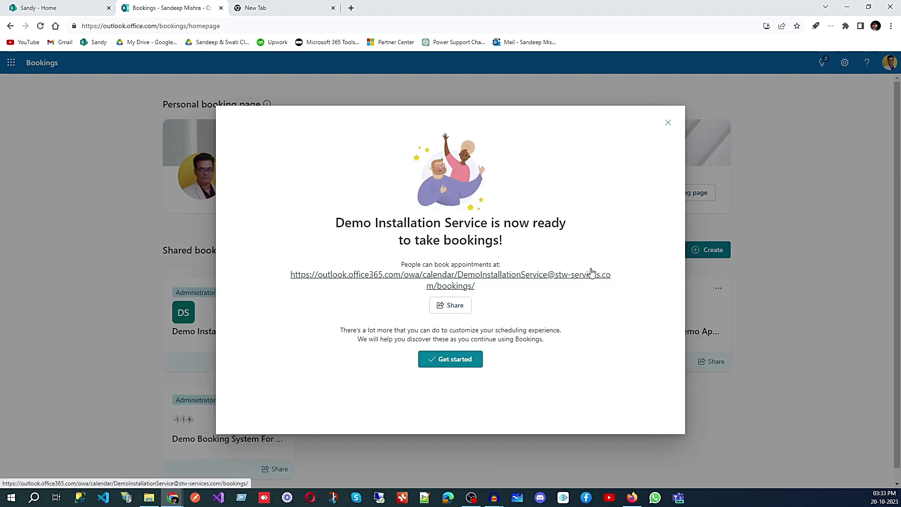
# - Open the new page's calendar, dismiss the feedback request and check the booking page list
pyautogui.click(445, 366)
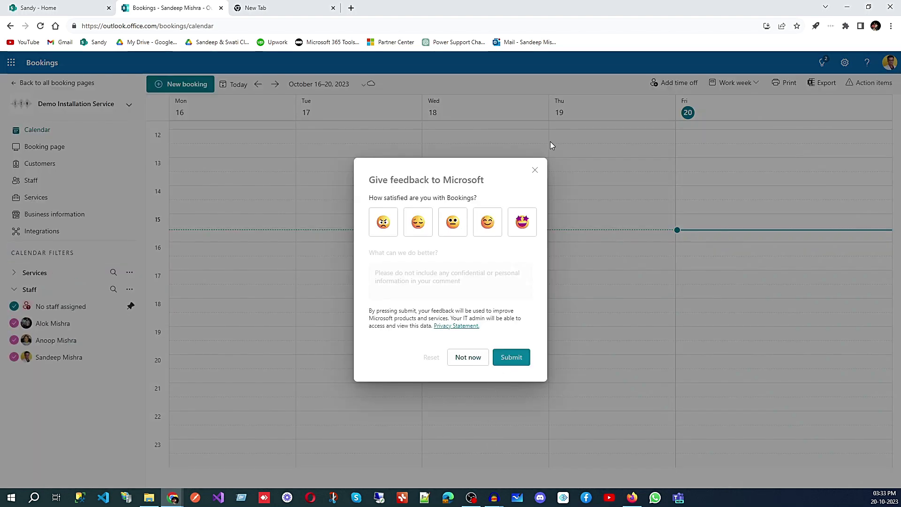
pyautogui.click(533, 170)
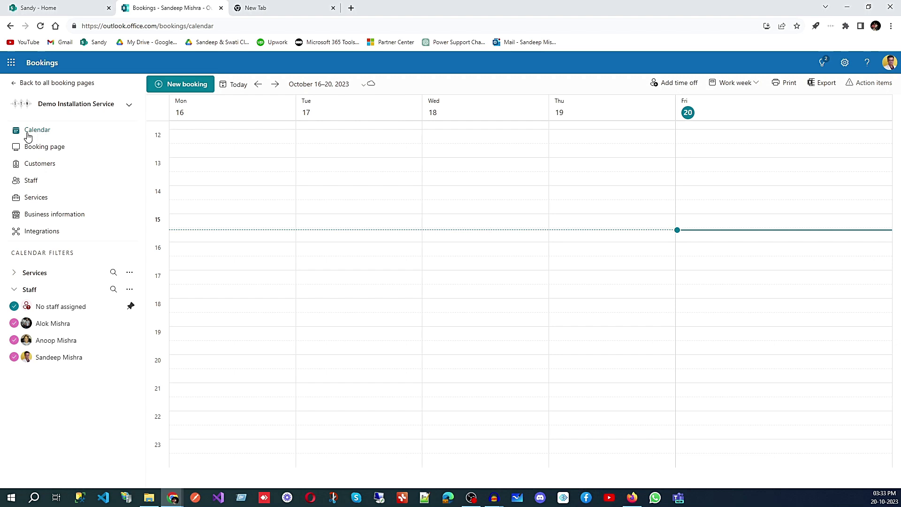
pyautogui.click(130, 106)
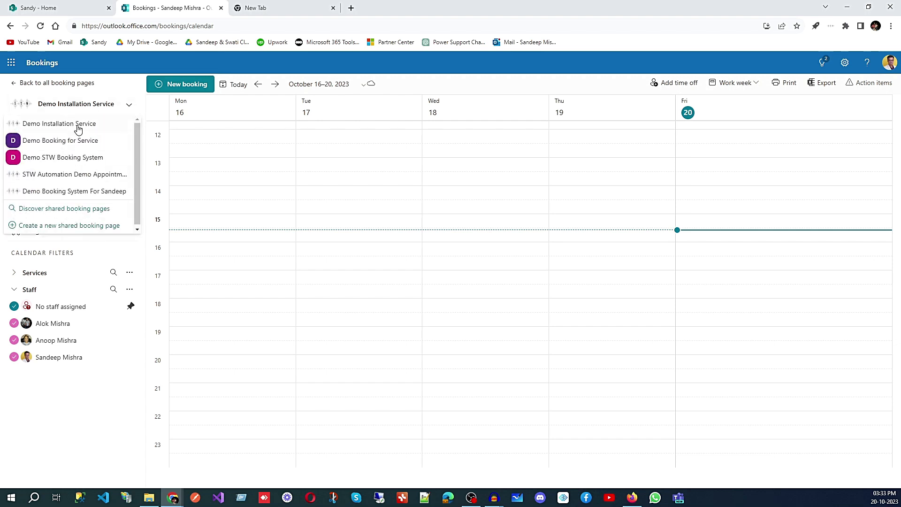
pyautogui.click(140, 85)
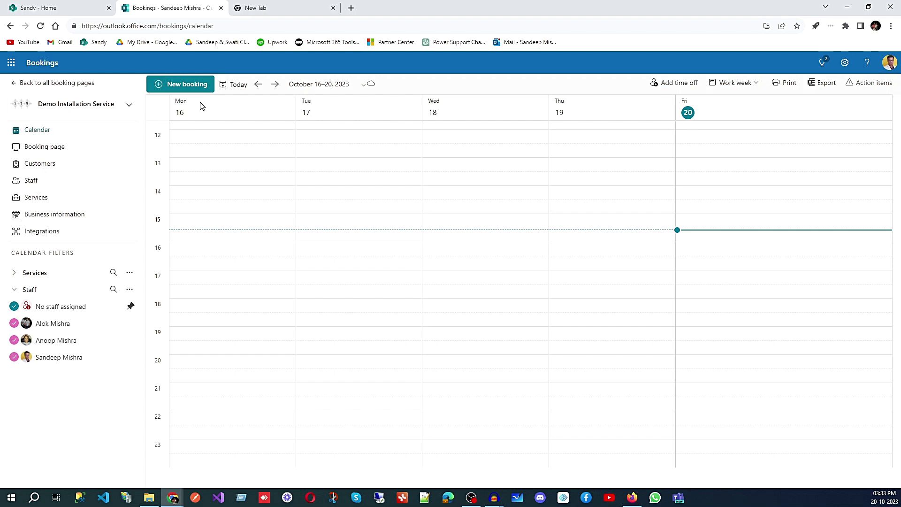
# - Move the calendar to the week of October 9–13 and start a new booking
pyautogui.click(276, 85)
pyautogui.click(257, 87)
pyautogui.click(257, 86)
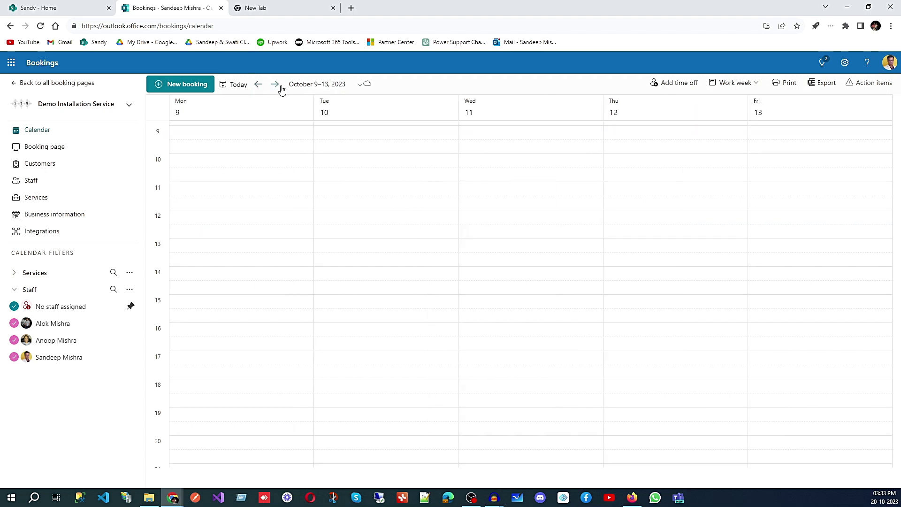
pyautogui.click(187, 85)
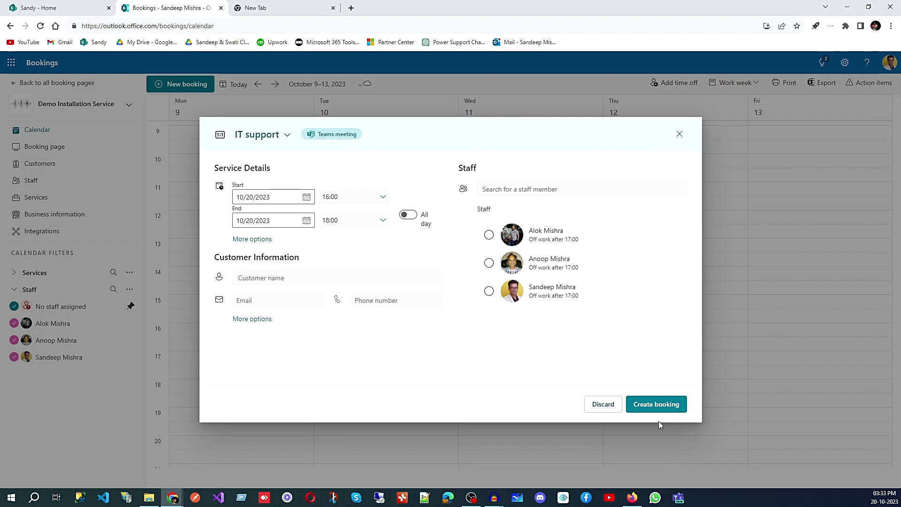
# - Date the IT support booking October 21, 2023 (16:00–18:00) and assign the first staff member
pyautogui.click(283, 198)
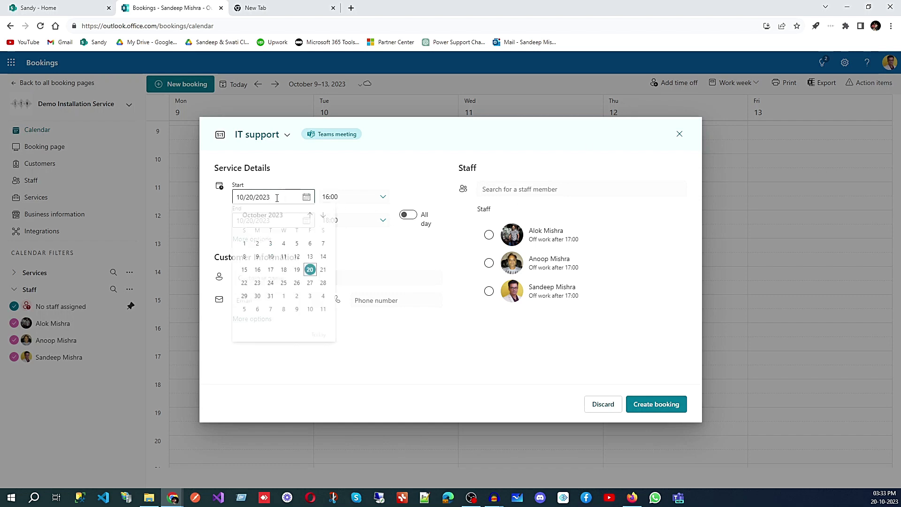
pyautogui.click(323, 272)
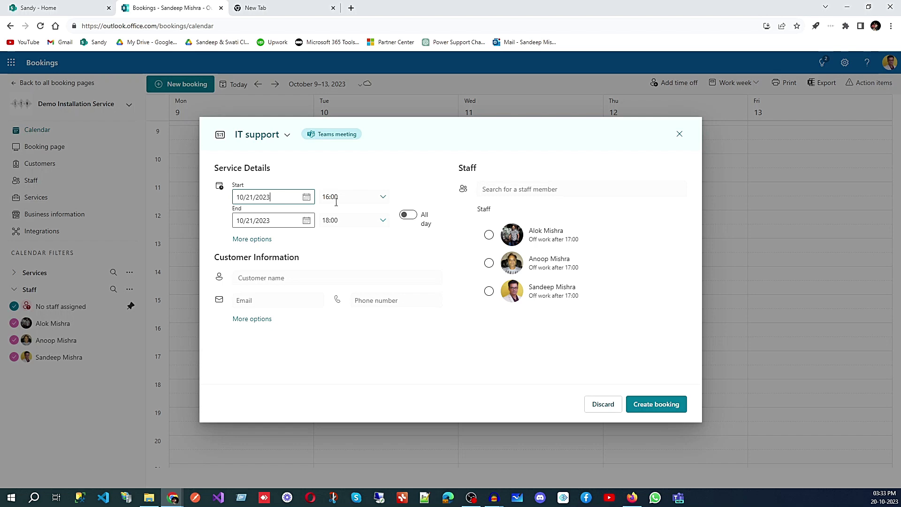
pyautogui.click(264, 278)
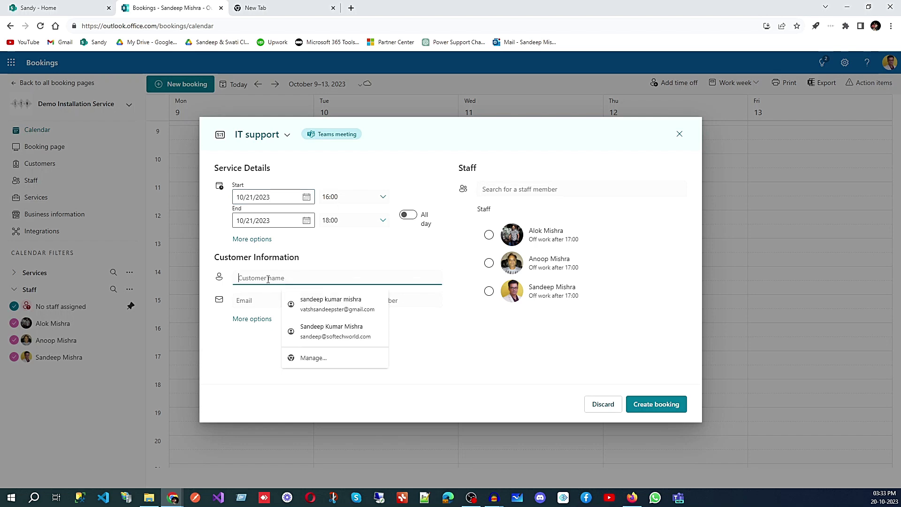
pyautogui.click(481, 192)
pyautogui.click(488, 235)
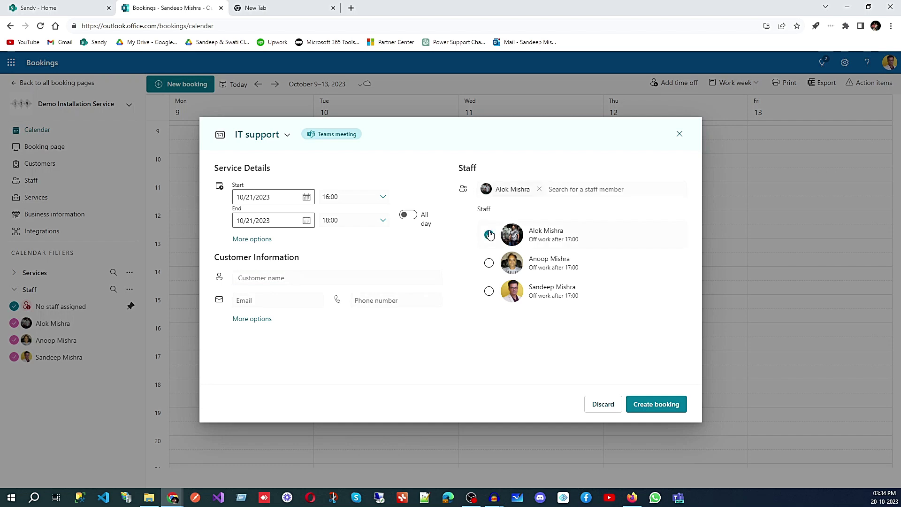
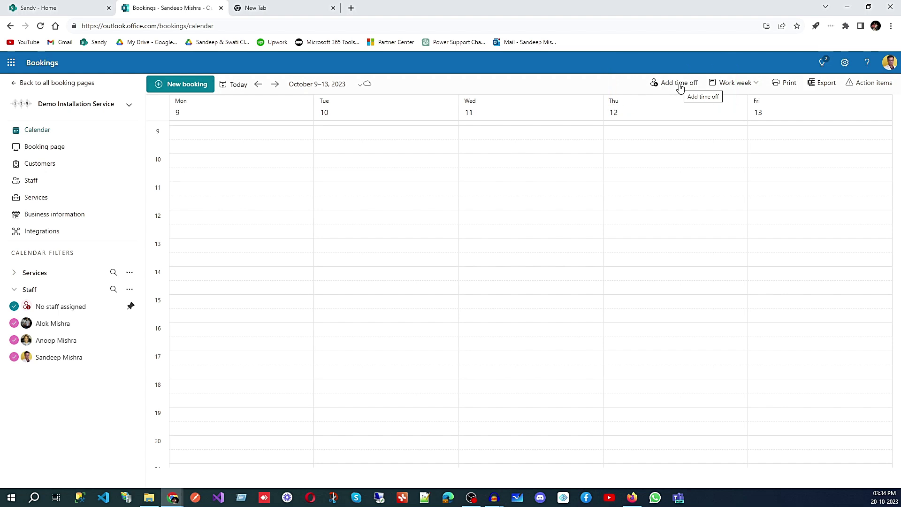
# - Add all-day time off for the first staff member from 10/20/2023 to 10/28/2023
pyautogui.click(679, 85)
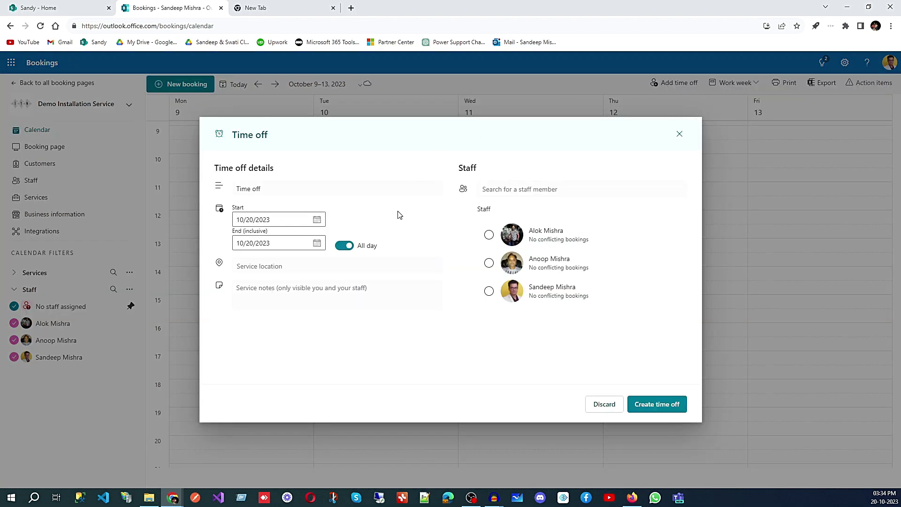
pyautogui.click(679, 135)
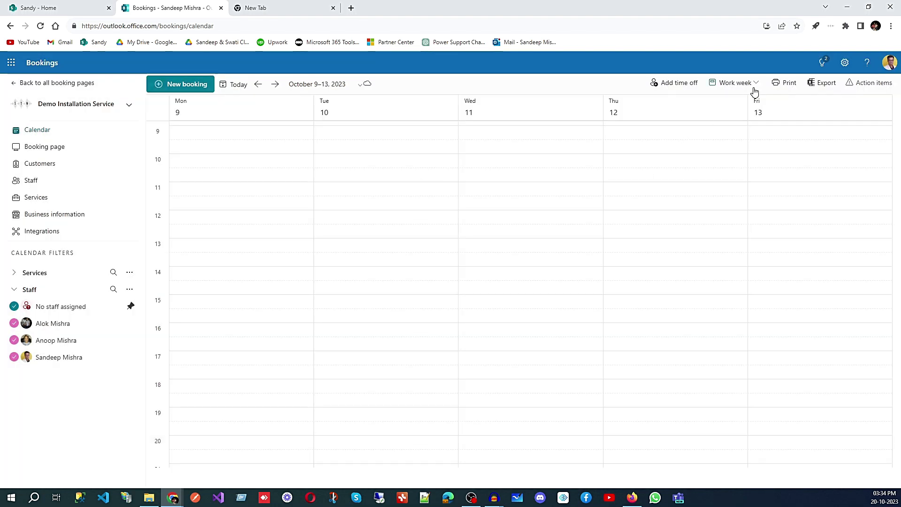
pyautogui.click(676, 83)
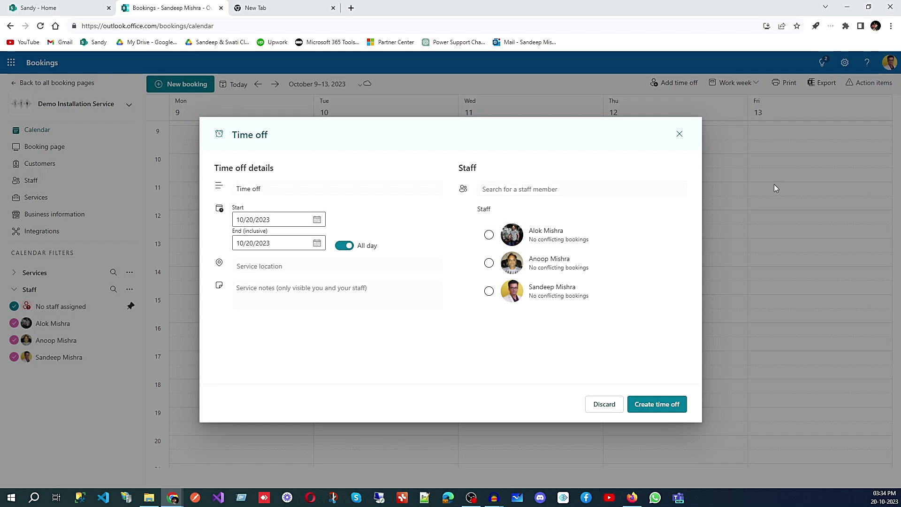
pyautogui.click(488, 236)
pyautogui.click(278, 219)
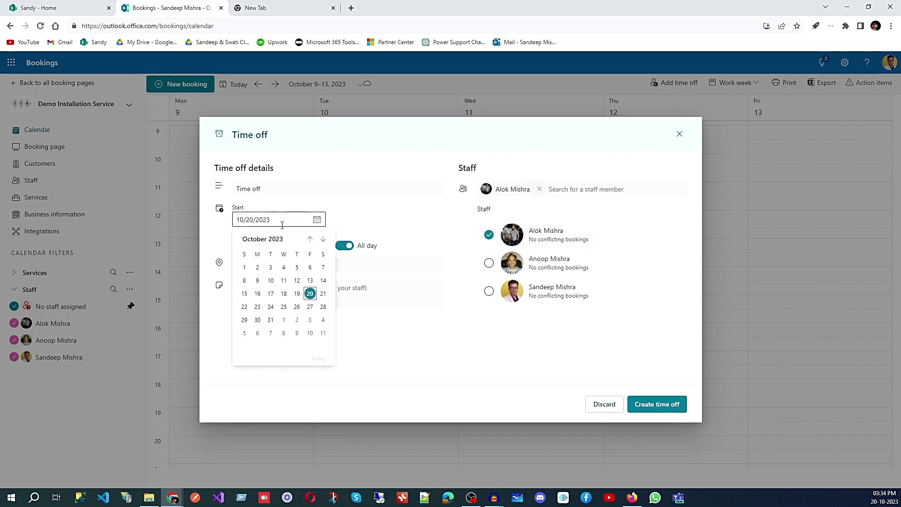
pyautogui.click(310, 294)
pyautogui.click(316, 243)
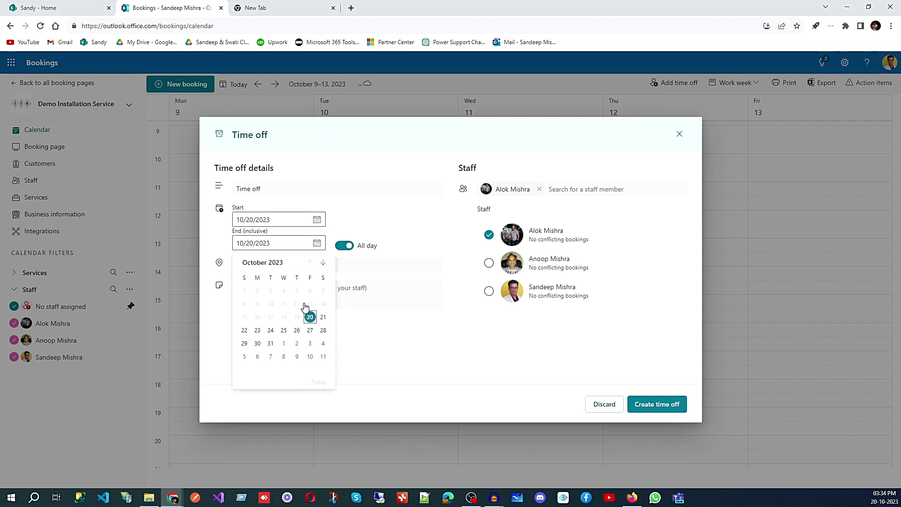
pyautogui.click(323, 331)
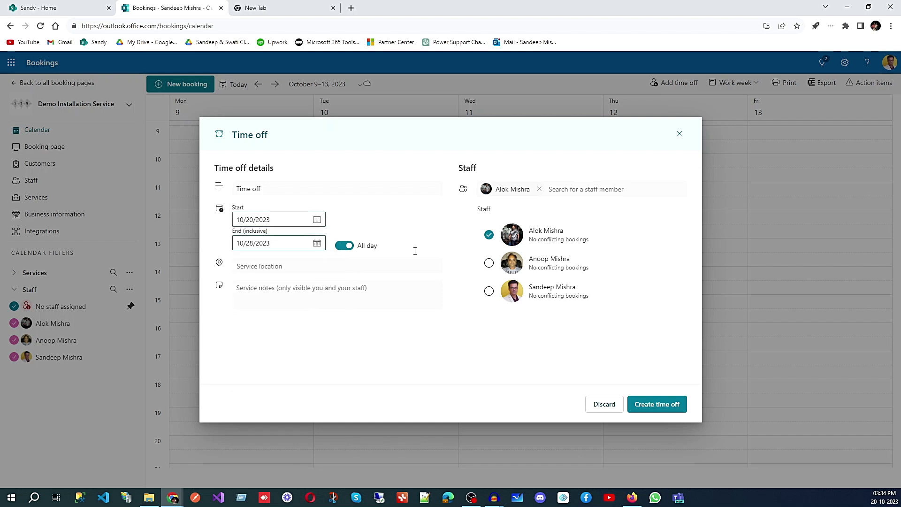
pyautogui.click(651, 406)
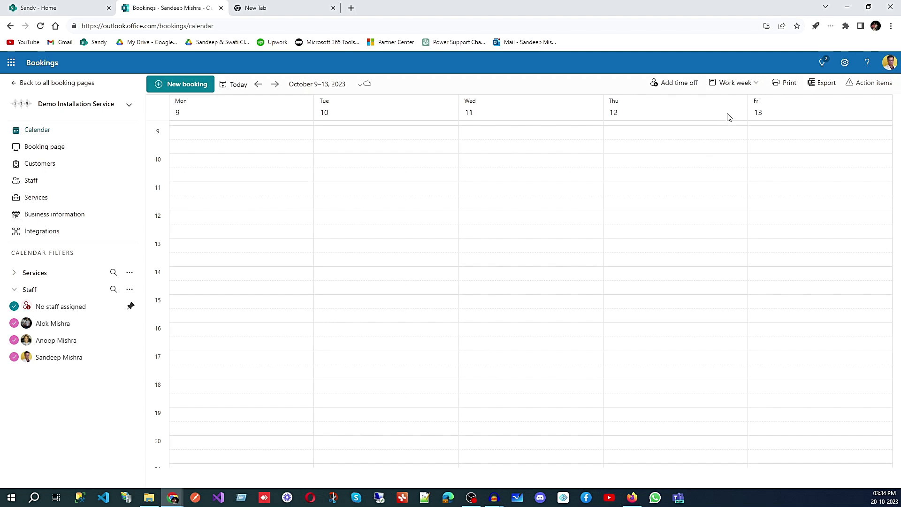
pyautogui.click(753, 88)
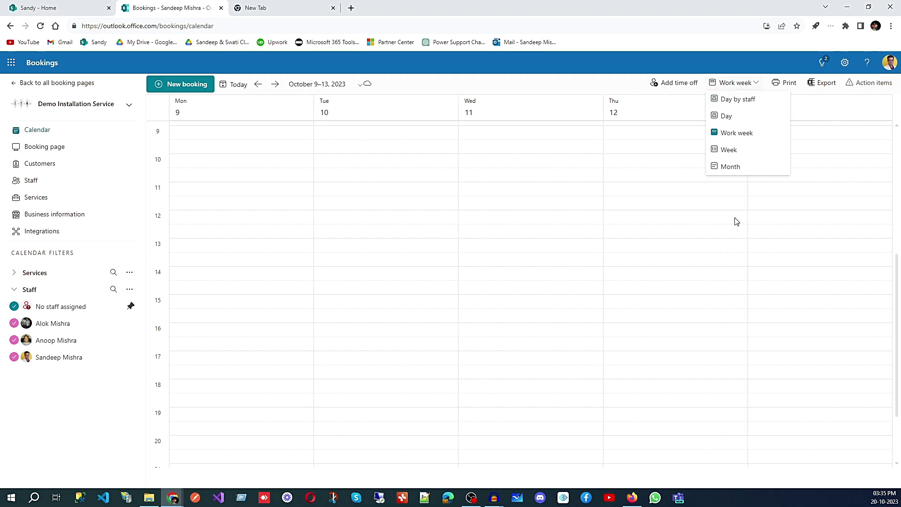
# - Switch the calendar to Week, then to Month view showing October 2023
pyautogui.click(739, 153)
pyautogui.click(756, 83)
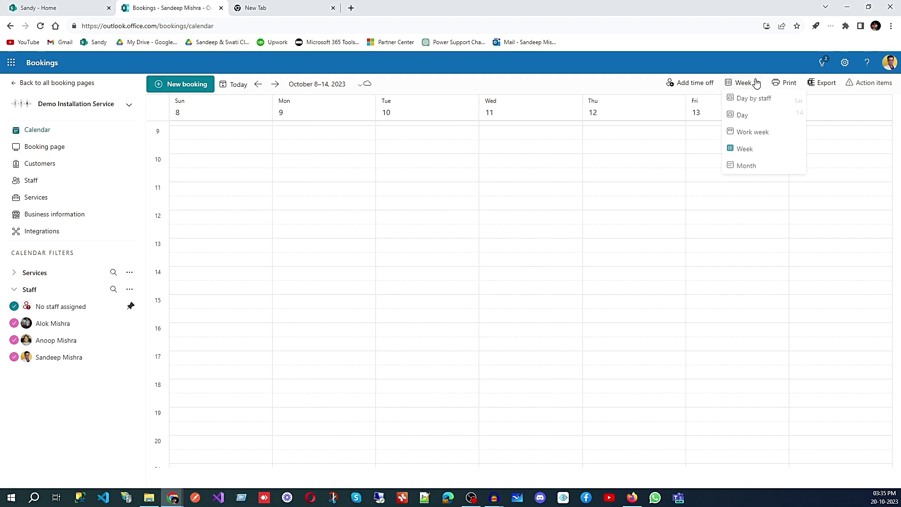
pyautogui.click(747, 166)
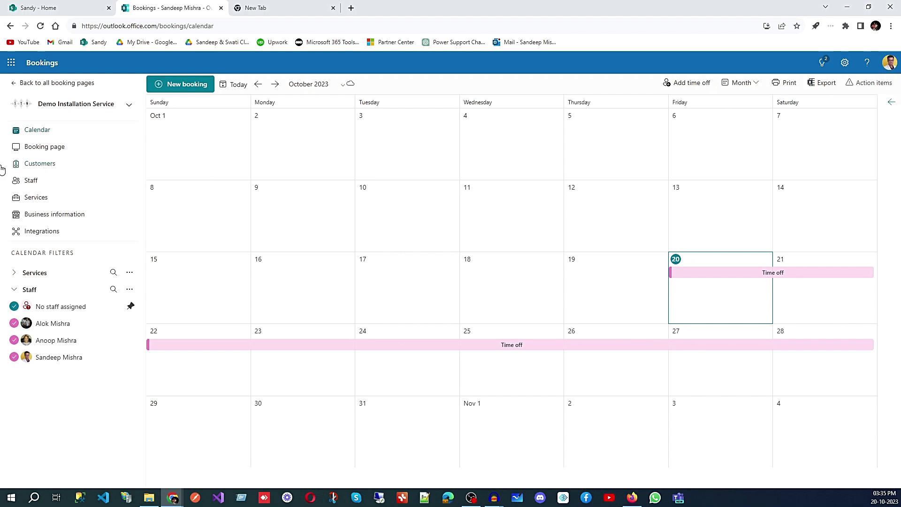
pyautogui.click(40, 149)
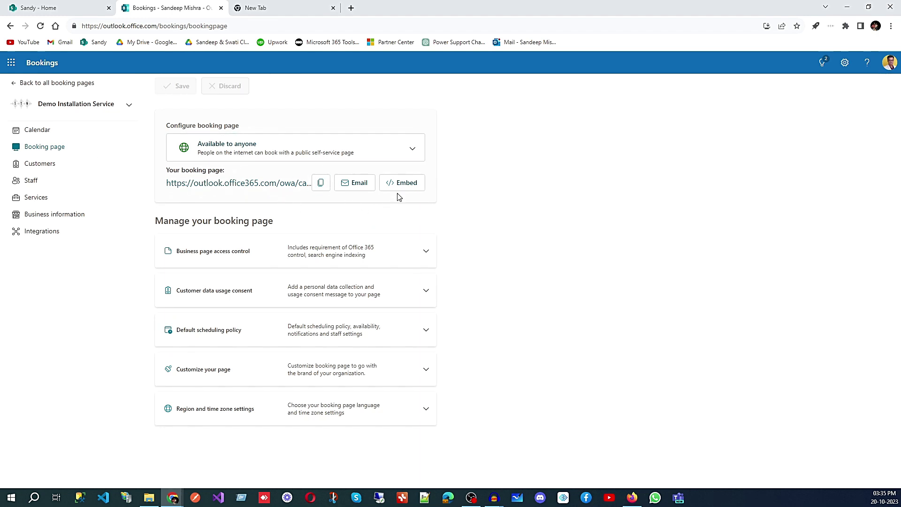
# - Review the booking page's Link embed code and its IFrame version, then close the popup
pyautogui.click(412, 183)
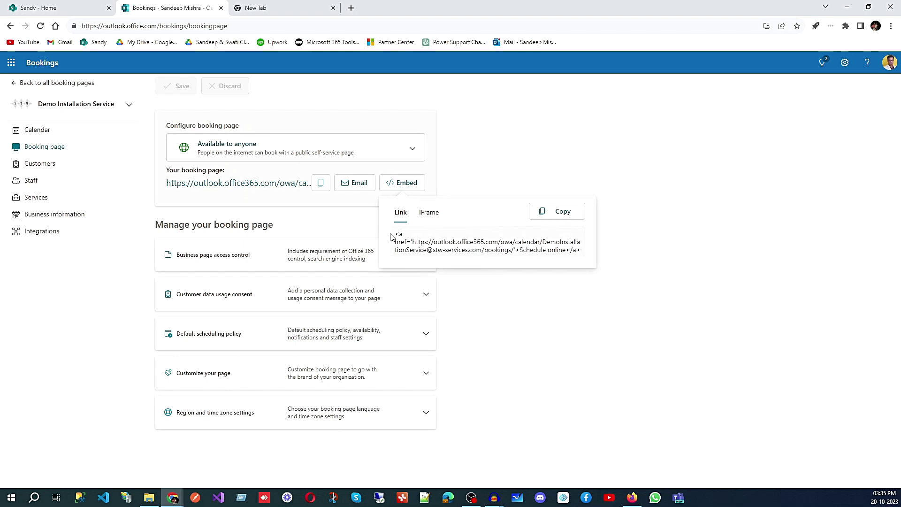
pyautogui.moveTo(394, 234); pyautogui.dragTo(581, 251)
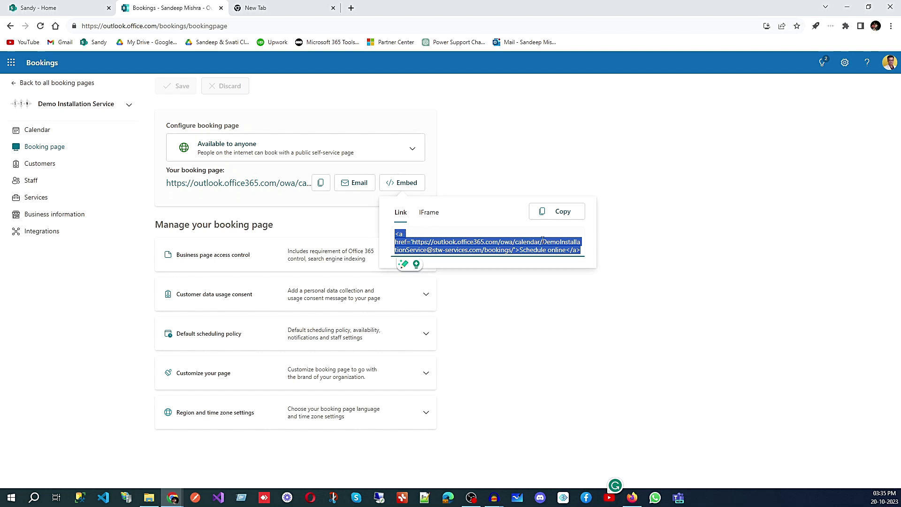
pyautogui.click(432, 219)
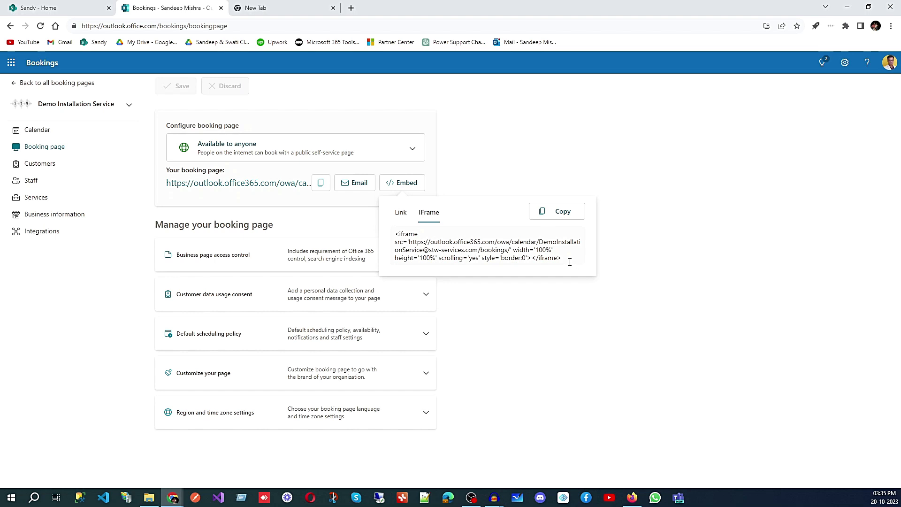
pyautogui.click(574, 311)
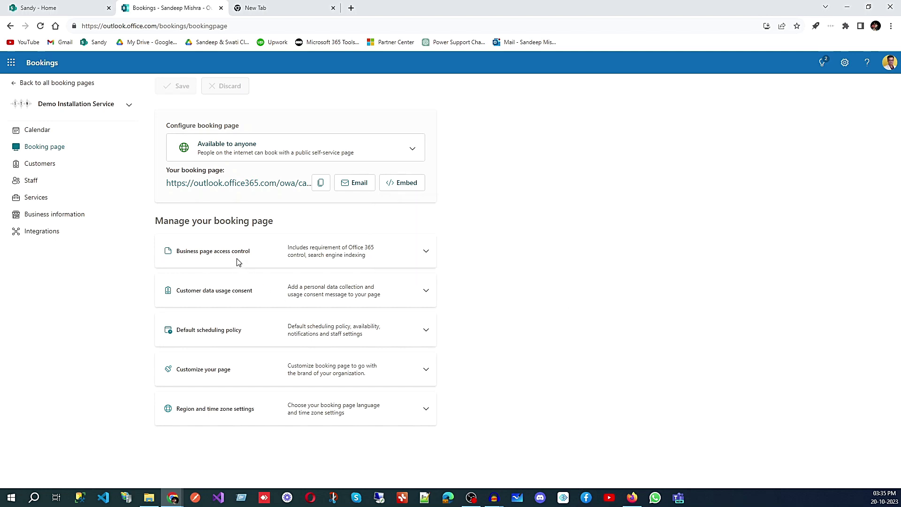
# - Tick Disable direct search engine indexing under Business page access control
pyautogui.click(427, 255)
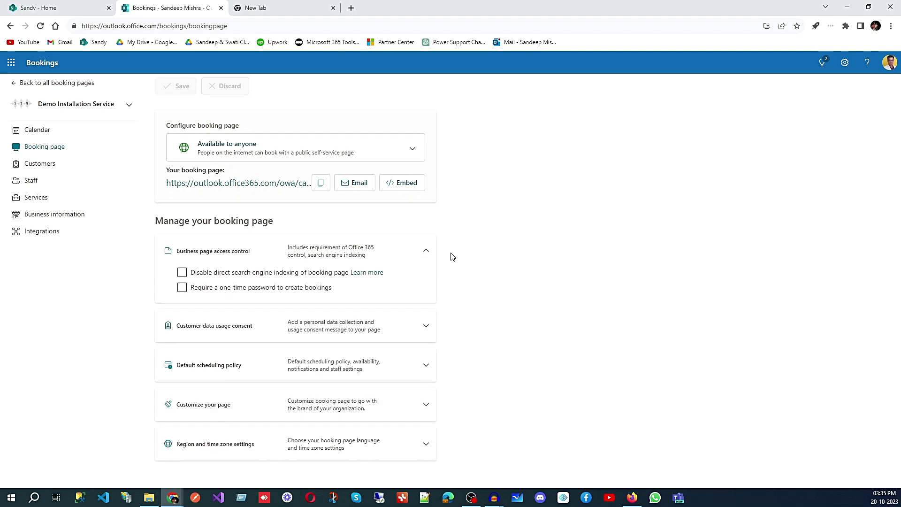
pyautogui.click(183, 273)
pyautogui.click(426, 251)
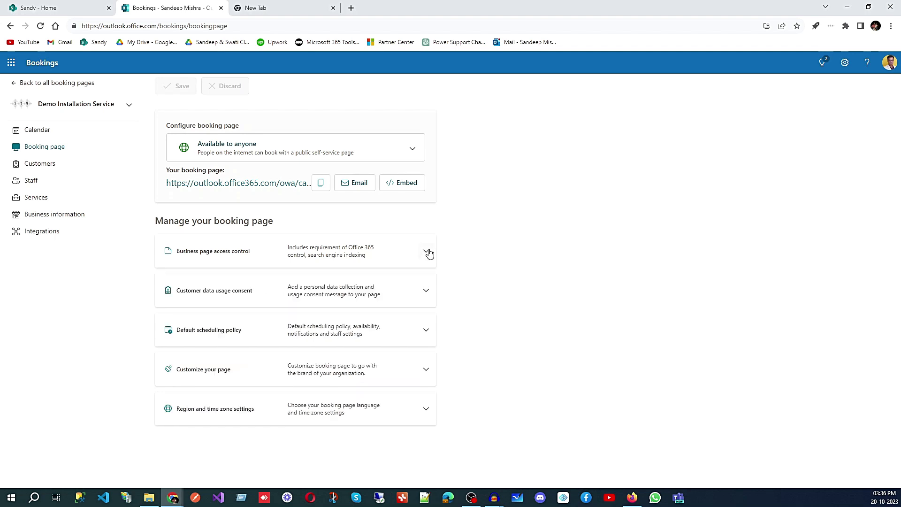
# - Glance at Customer data usage consent, then expand Default scheduling policy
pyautogui.click(425, 291)
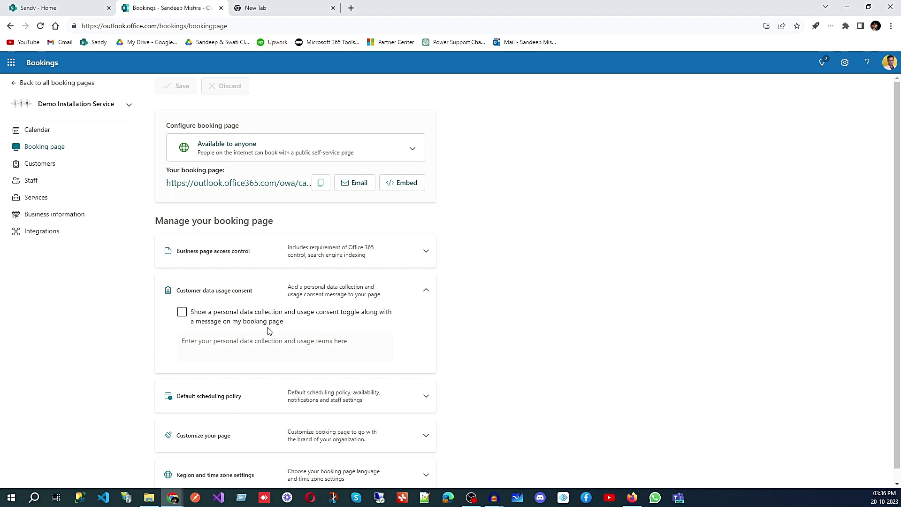
pyautogui.click(426, 291)
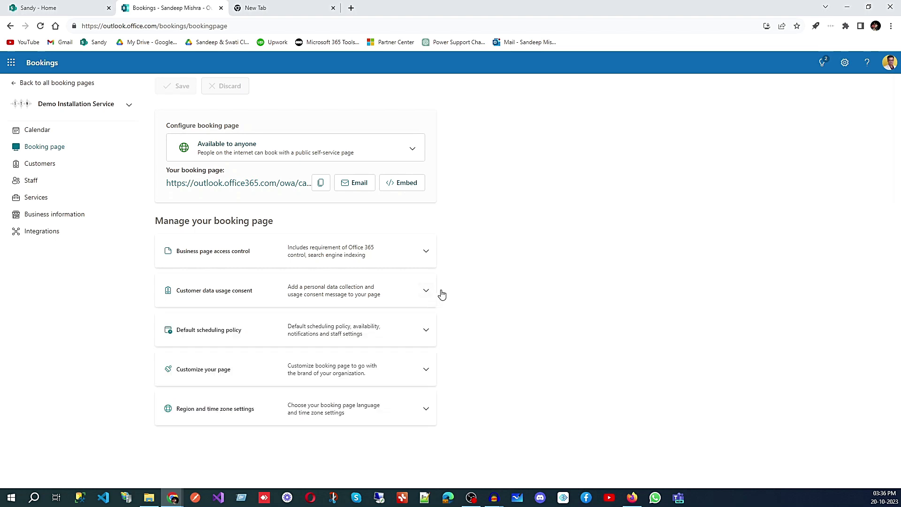
pyautogui.click(426, 330)
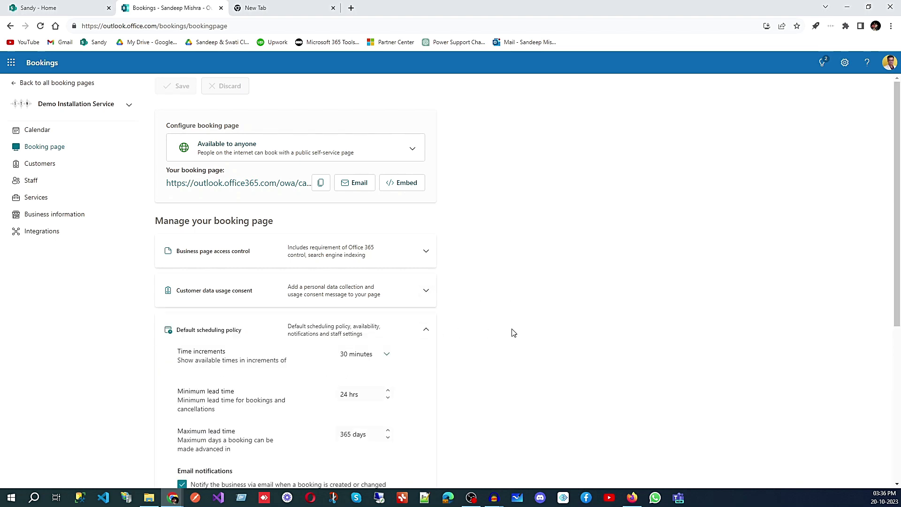
# - Set the Time increments to 2 hours
pyautogui.scroll(-2, 510, 332)
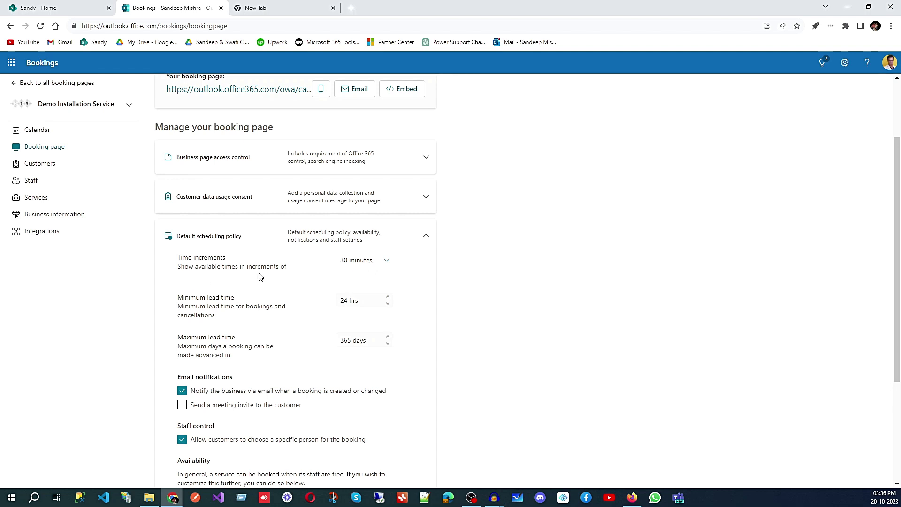
pyautogui.click(364, 268)
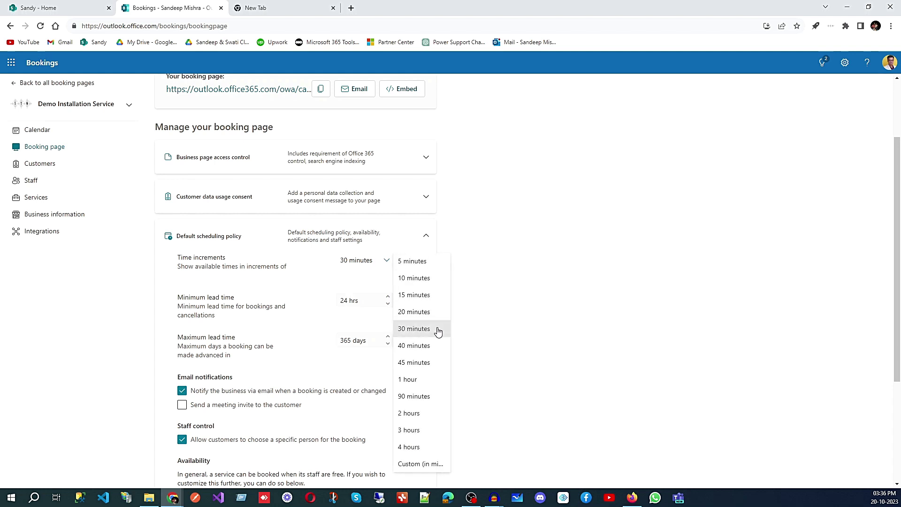
pyautogui.click(415, 415)
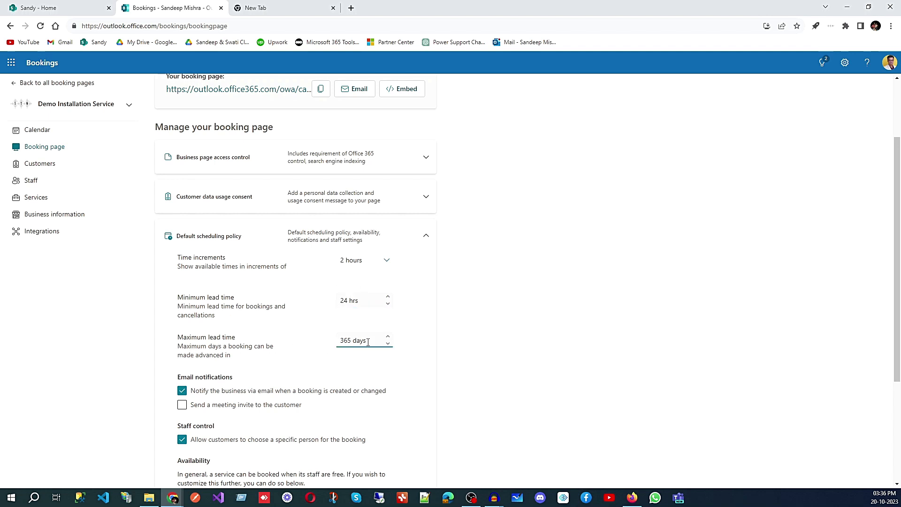
# - Scroll down and expand the Customize your page options
pyautogui.scroll(-3, 462, 357)
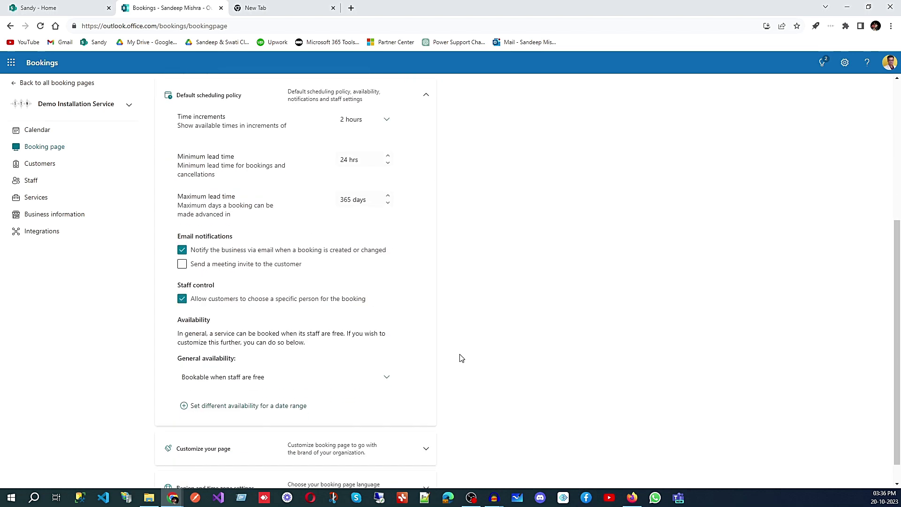
pyautogui.scroll(-1, 362, 364)
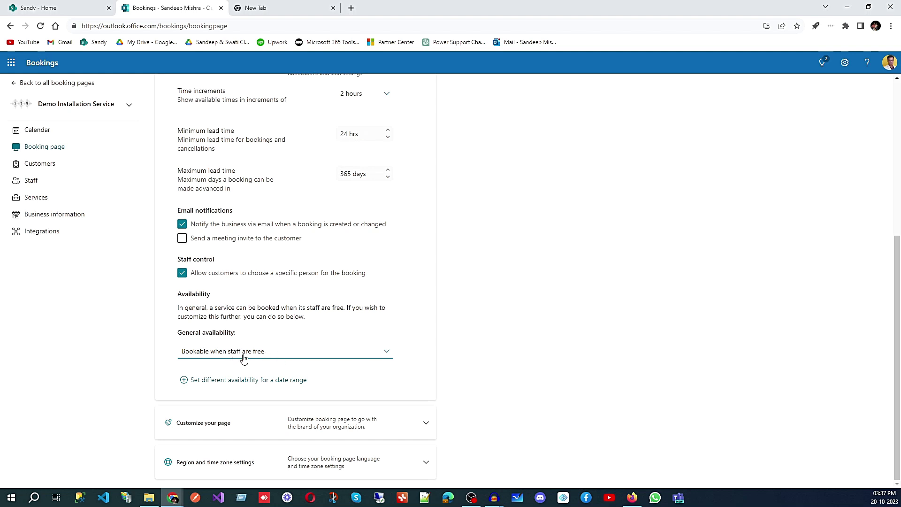
pyautogui.click(428, 425)
pyautogui.scroll(-5, 505, 378)
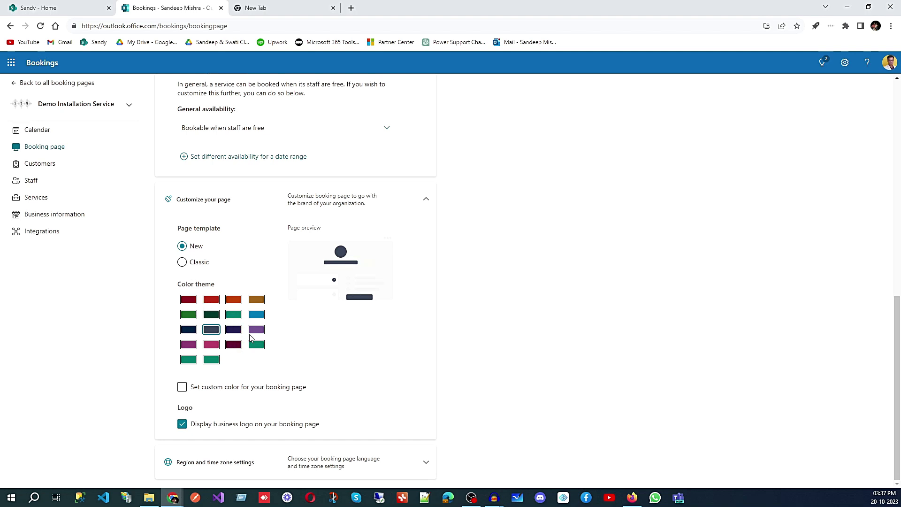
# - Try the navy theme with a custom highlight colour and toggle the business logo off and on
pyautogui.click(187, 332)
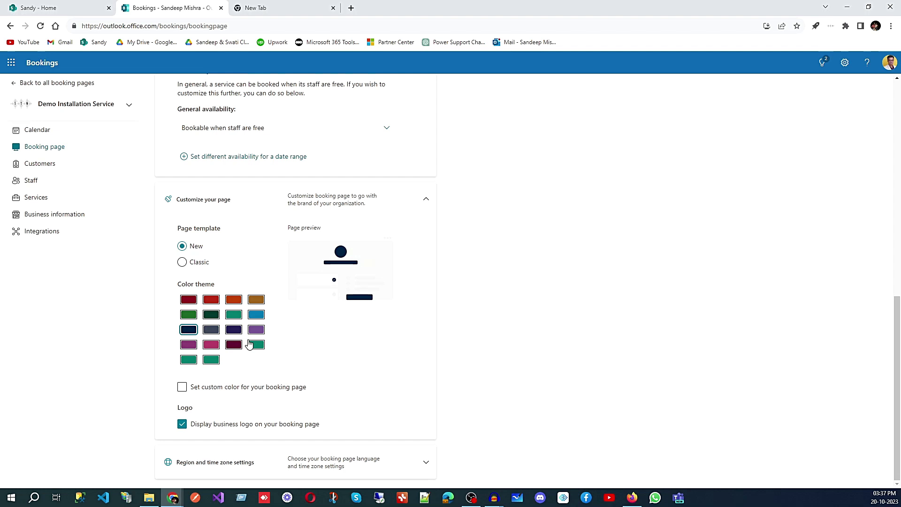
pyautogui.click(221, 393)
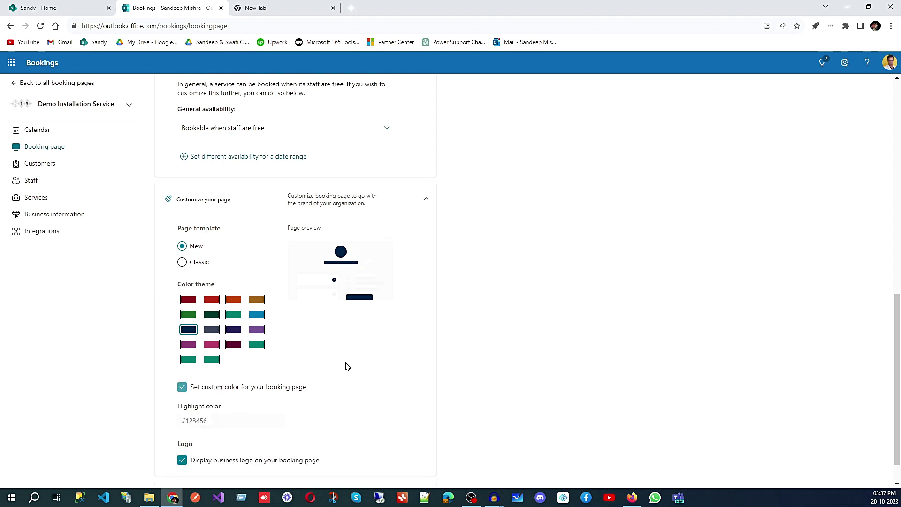
pyautogui.scroll(-1, 375, 368)
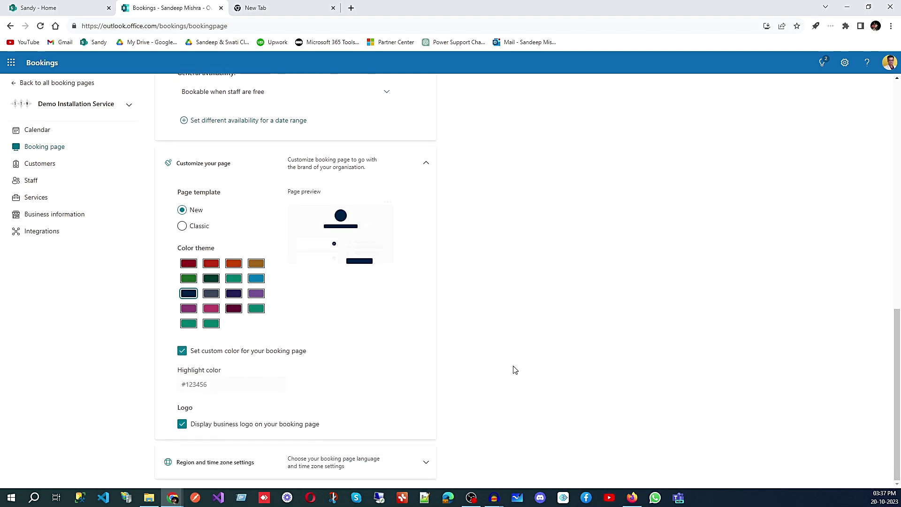
pyautogui.click(423, 468)
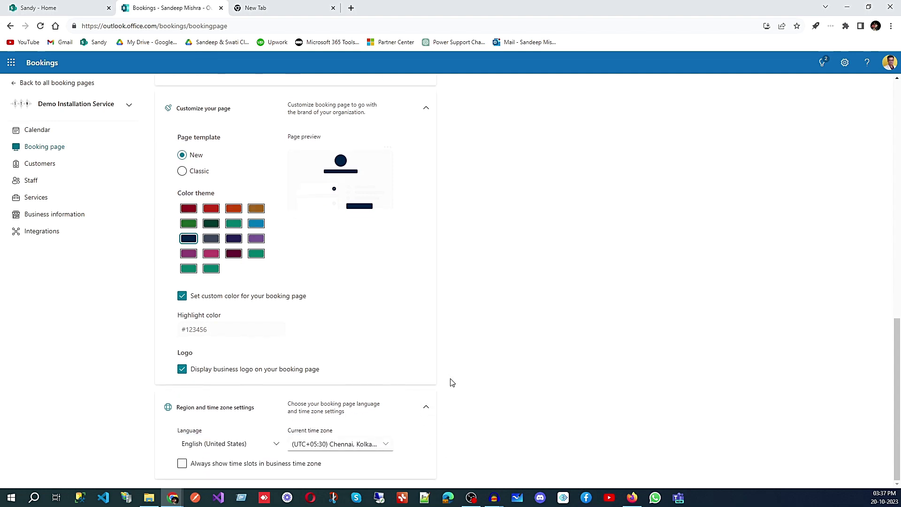
pyautogui.click(182, 373)
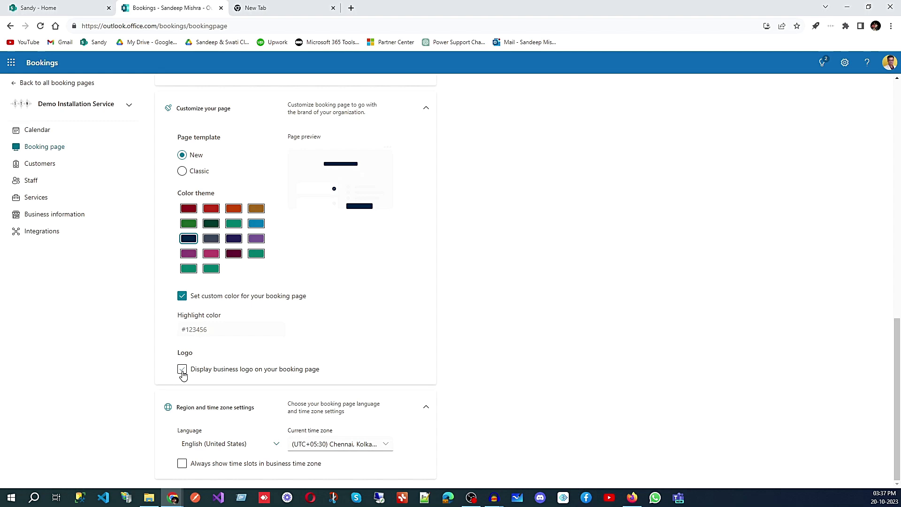
pyautogui.click(183, 373)
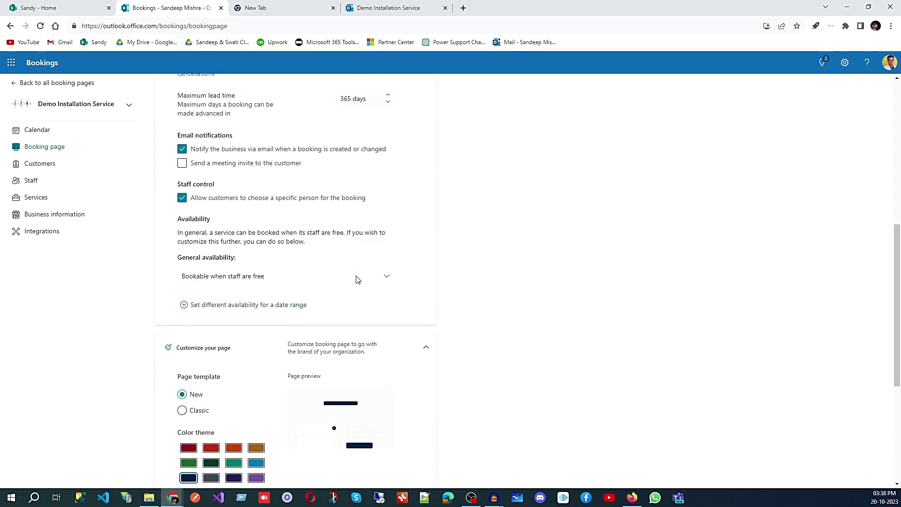
pyautogui.scroll(-3, 356, 278)
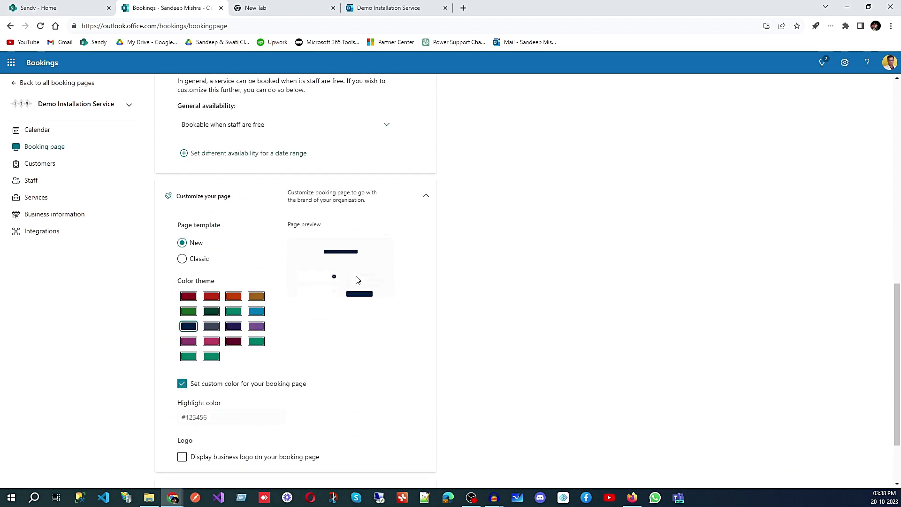
# - Switch the colour theme to orange-red and toggle the custom highlight colour
pyautogui.click(233, 296)
pyautogui.click(183, 387)
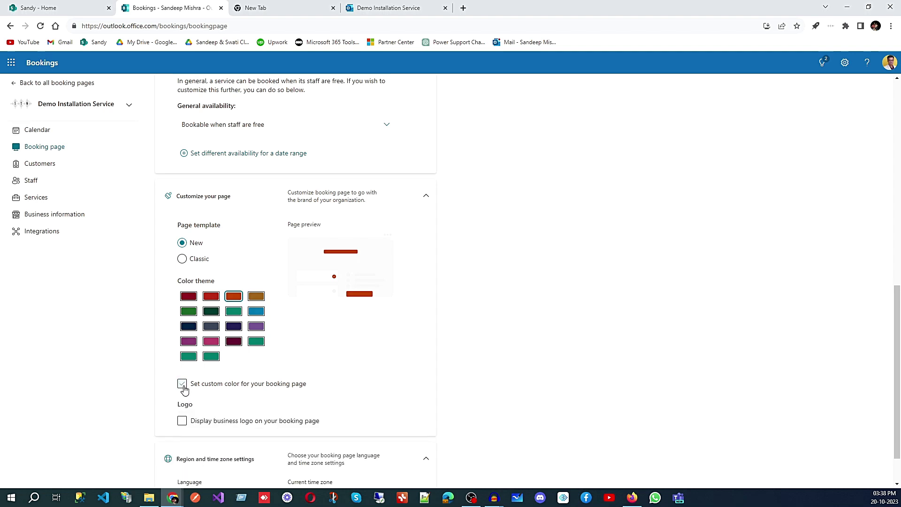
pyautogui.click(183, 386)
# - Check the booking page Language list, keeping English (United States)
pyautogui.scroll(-2, 324, 348)
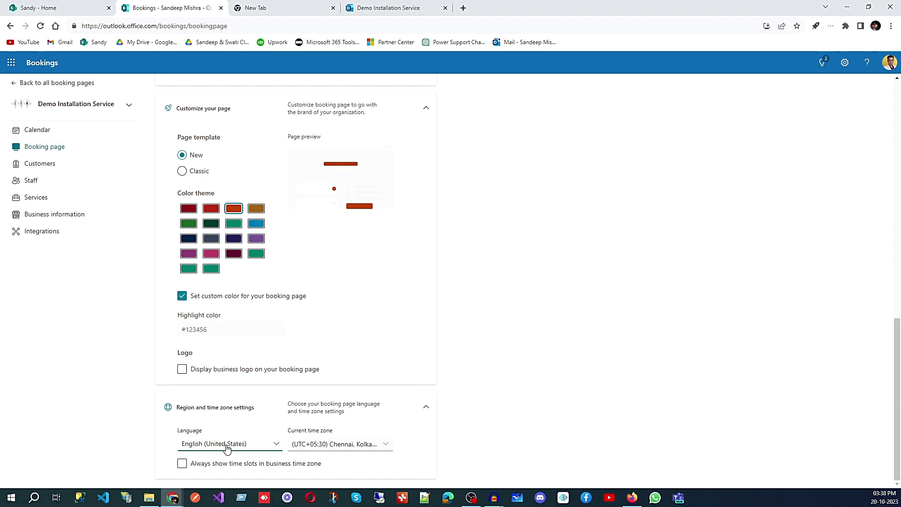
pyautogui.click(257, 446)
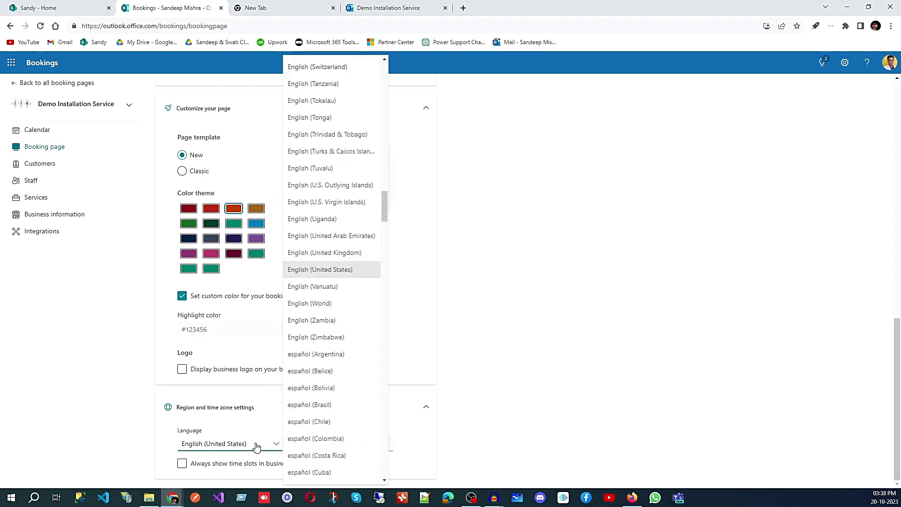
pyautogui.scroll(-1, 345, 263)
pyautogui.scroll(-20, 345, 262)
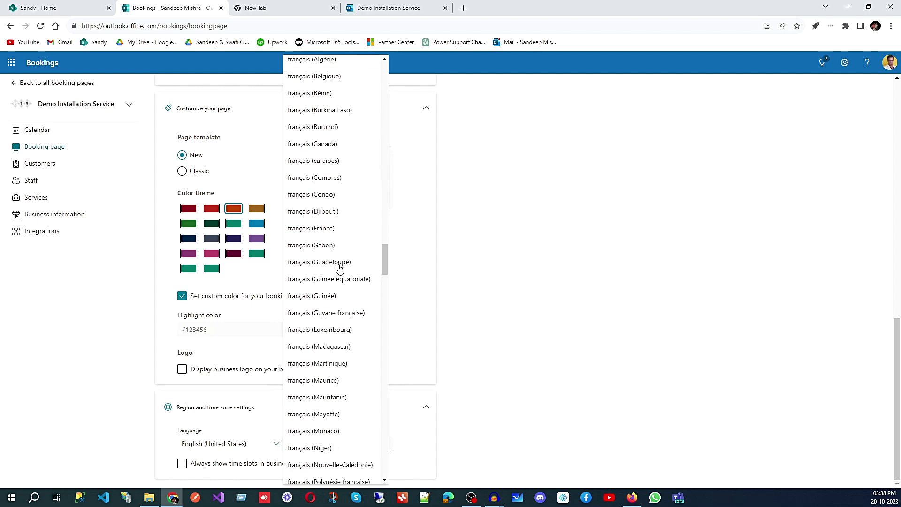
pyautogui.scroll(7, 333, 365)
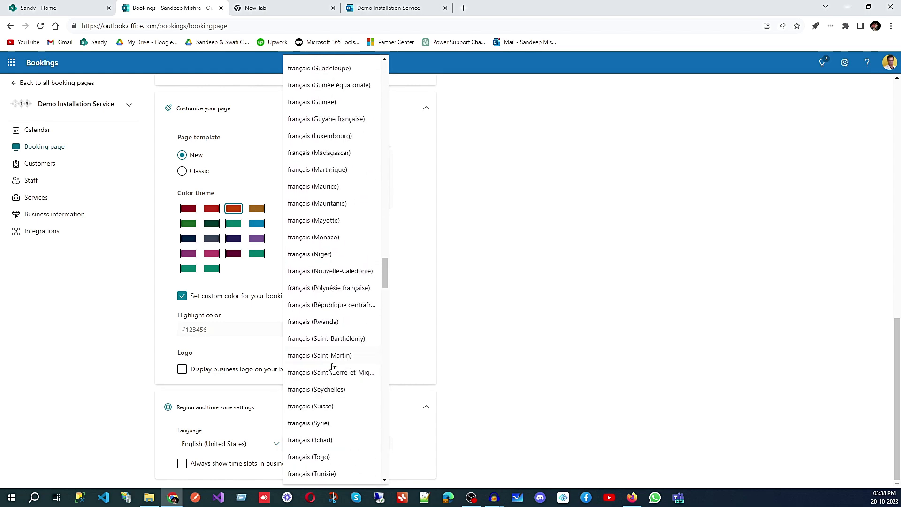
pyautogui.click(518, 298)
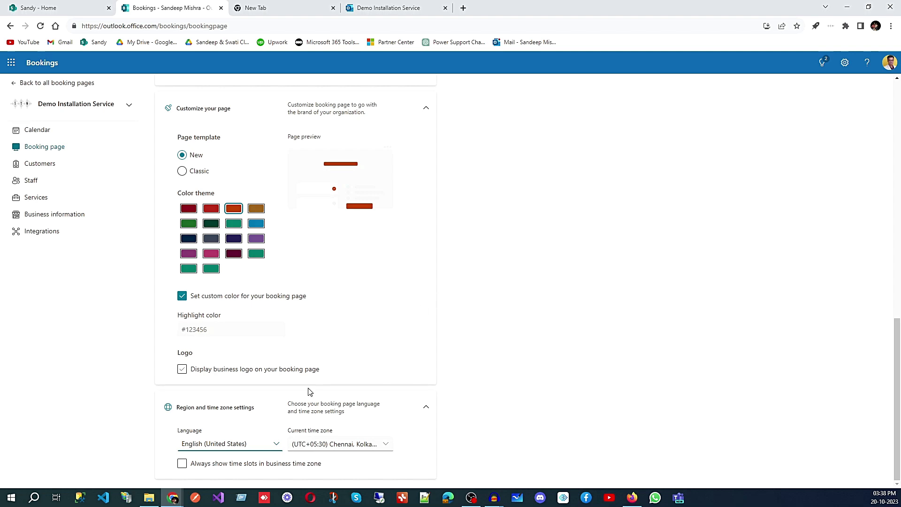
pyautogui.click(261, 446)
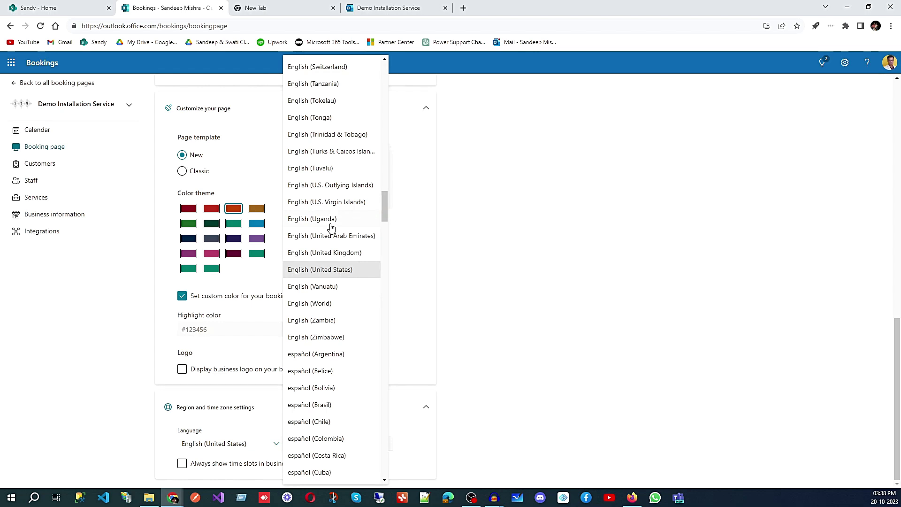
pyautogui.click(664, 276)
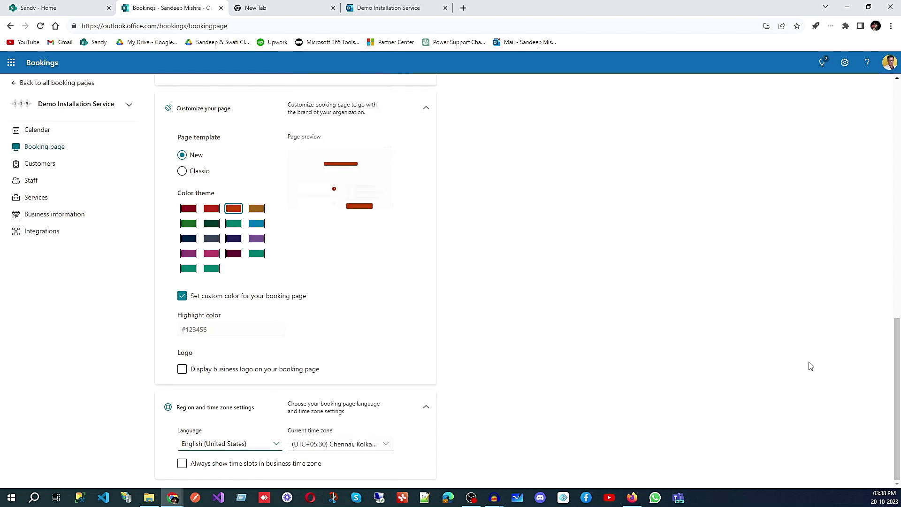
pyautogui.scroll(15, 526, 342)
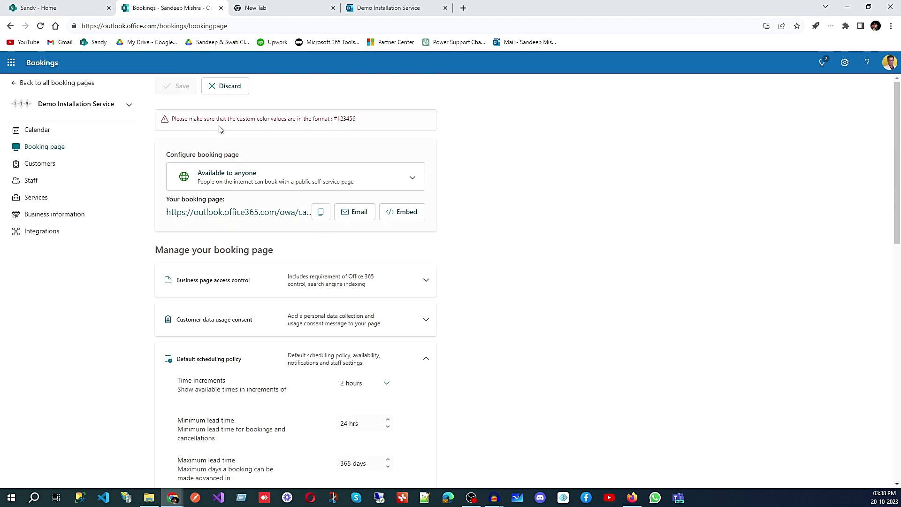
pyautogui.scroll(-12, 350, 252)
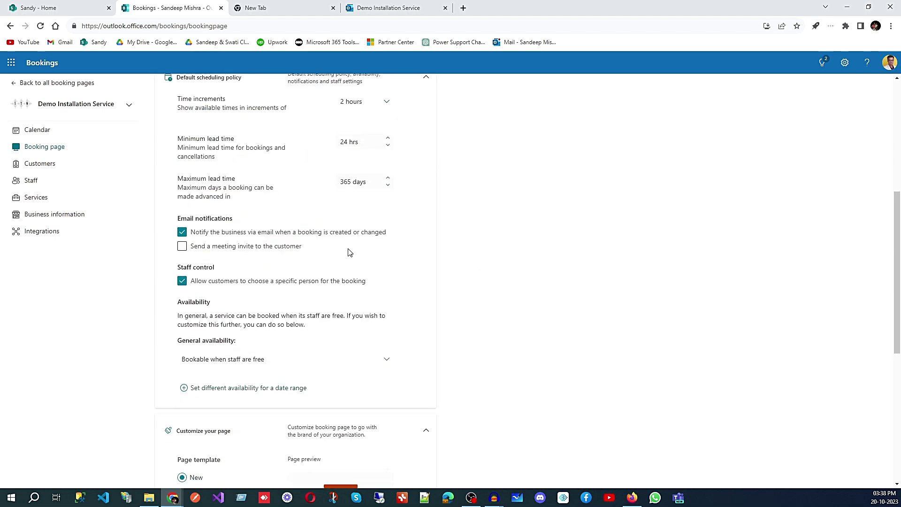
# - Turn off the custom highlight colour, save, and view the public booking page
pyautogui.click(181, 339)
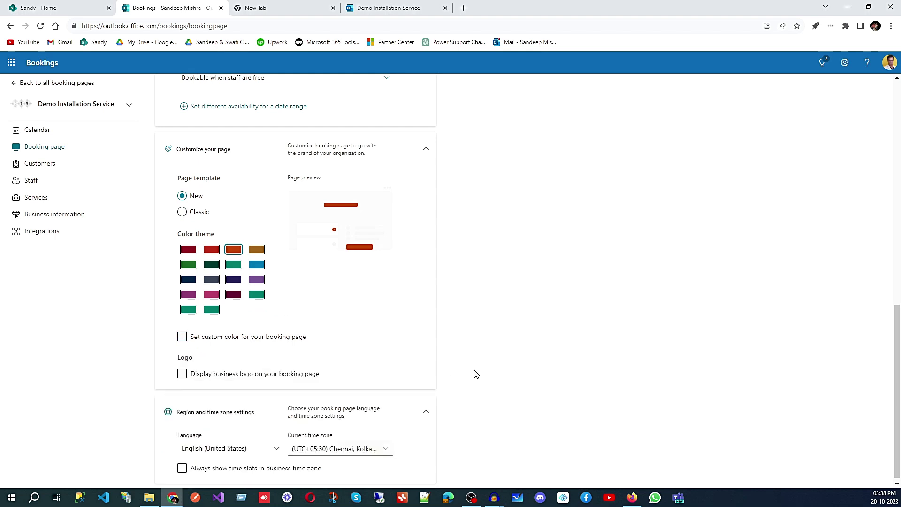
pyautogui.scroll(10, 453, 352)
pyautogui.click(176, 86)
pyautogui.click(385, 8)
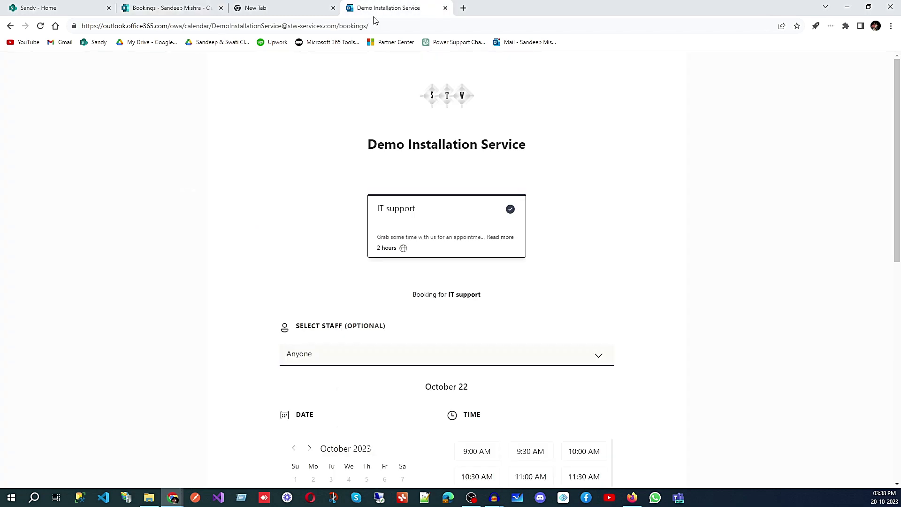
# - Reload the public page, then enable Display business logo and save the settings
pyautogui.click(41, 28)
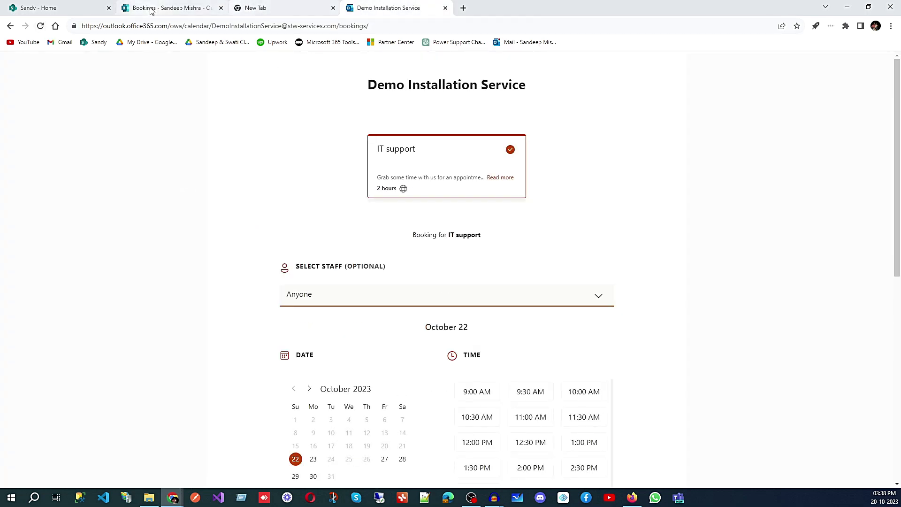
pyautogui.click(181, 8)
pyautogui.scroll(-11, 290, 356)
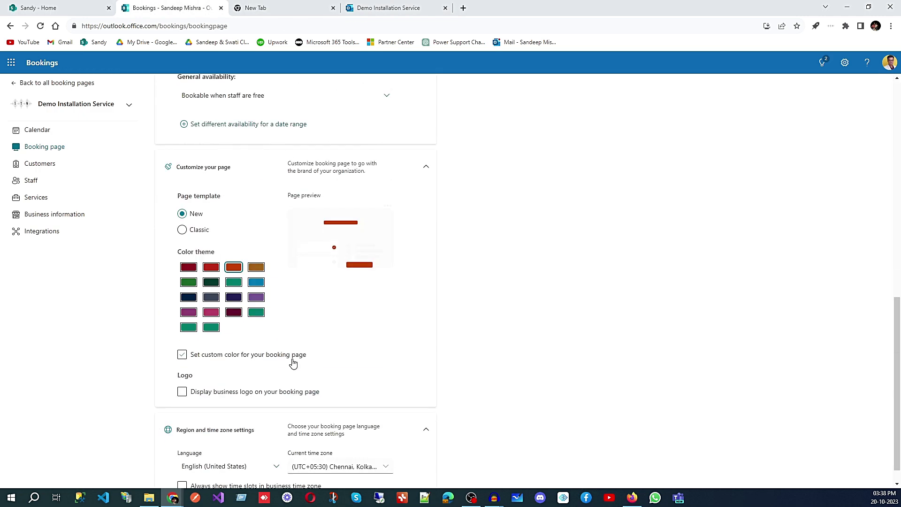
pyautogui.click(182, 391)
pyautogui.scroll(10, 290, 405)
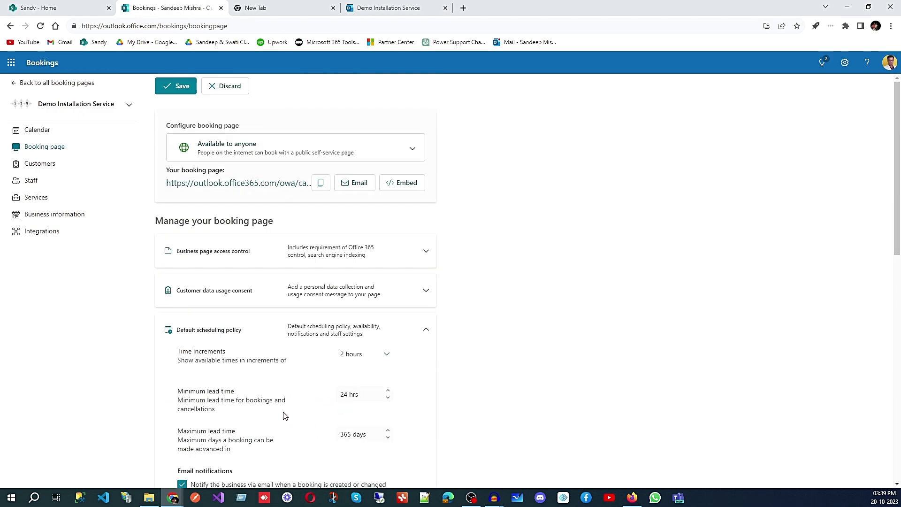
pyautogui.click(181, 86)
# - Check the saved public booking page, then go to the empty Customers list
pyautogui.click(375, 8)
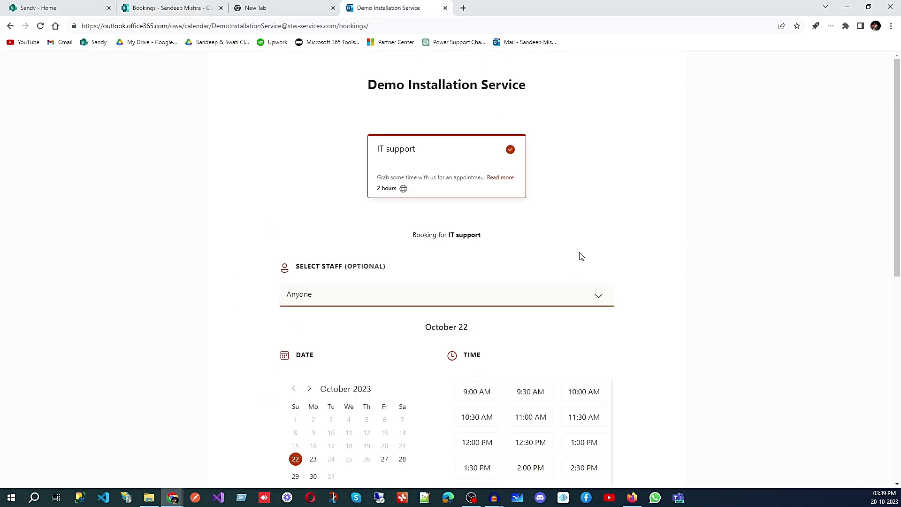
pyautogui.scroll(-5, 418, 328)
pyautogui.scroll(2, 422, 333)
pyautogui.click(162, 7)
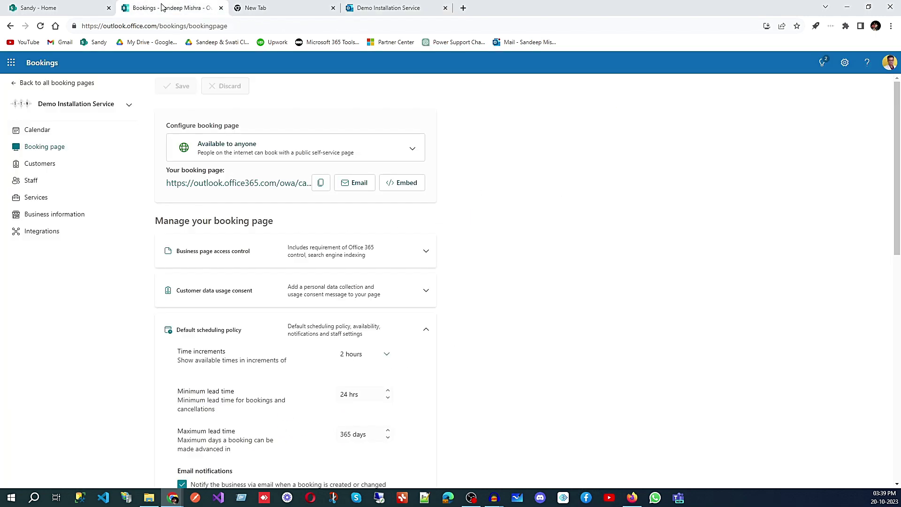
pyautogui.click(41, 165)
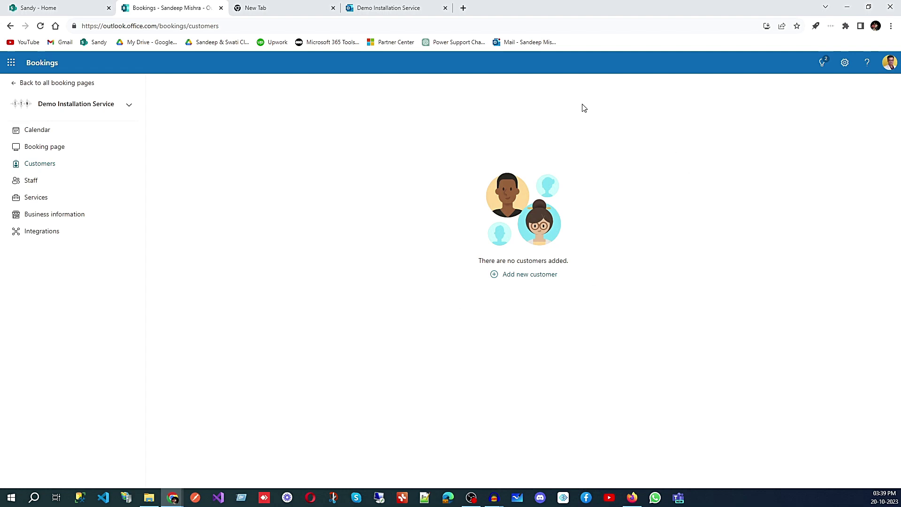
# - Dismiss the Add new customer form, then view Staff and the IT support service under Services
pyautogui.click(513, 277)
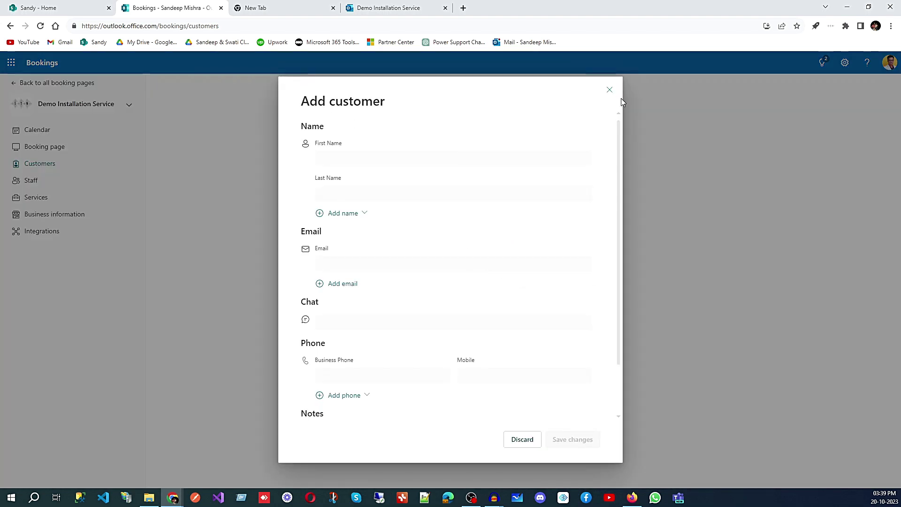
pyautogui.click(609, 90)
pyautogui.click(34, 183)
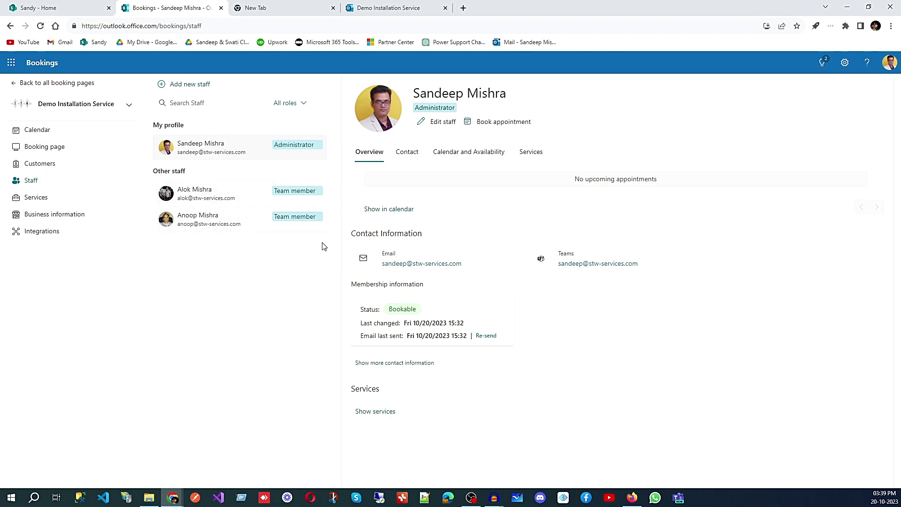
pyautogui.click(38, 200)
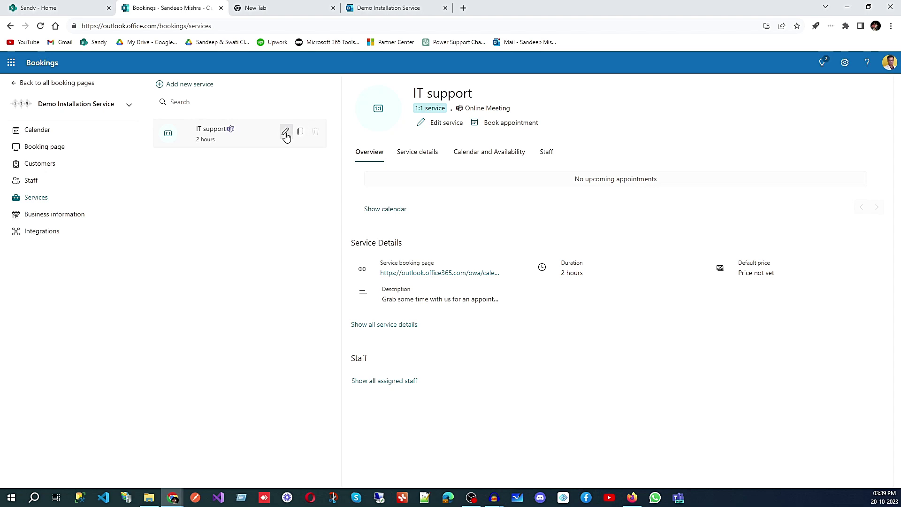
# - Start a new service and enter its name, Demo Support
pyautogui.click(199, 89)
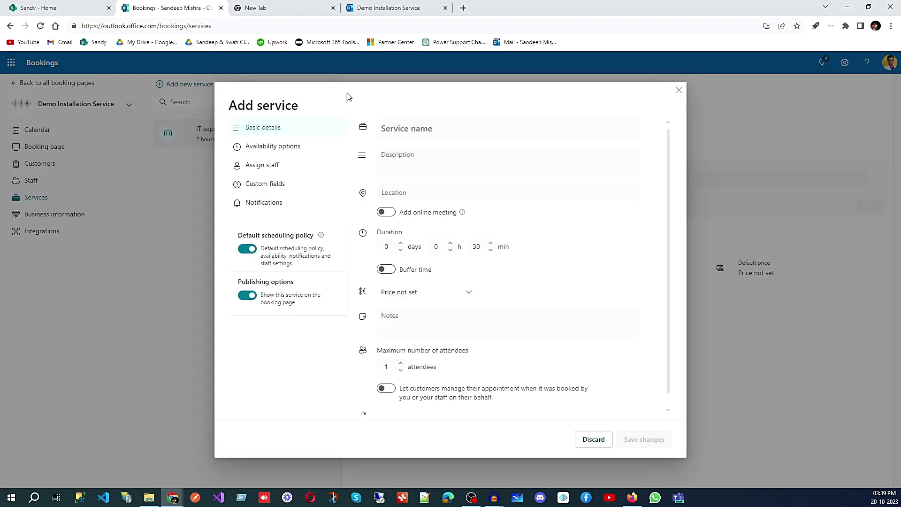
pyautogui.click(400, 130)
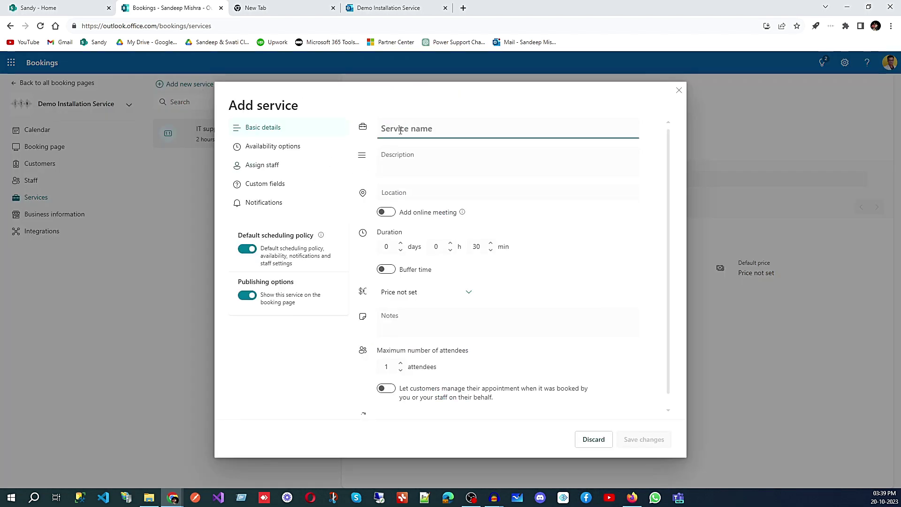
pyautogui.write('Demo Support')
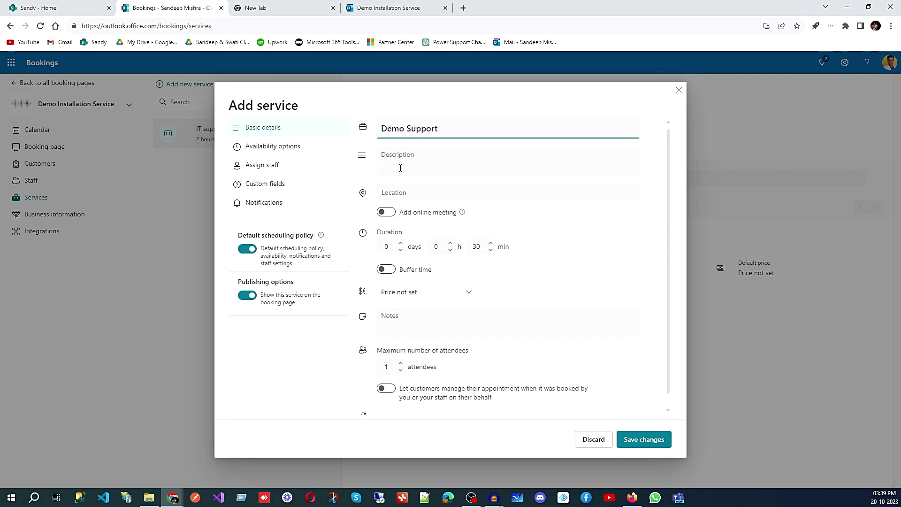
# - Try the price types Call us, Fixed price and Starting at, settling on Hourly
pyautogui.click(437, 291)
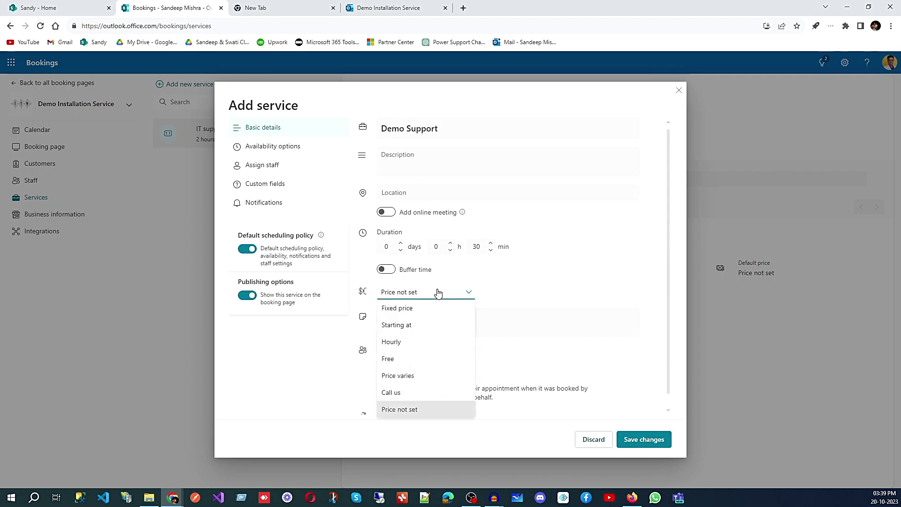
pyautogui.click(420, 340)
pyautogui.click(496, 294)
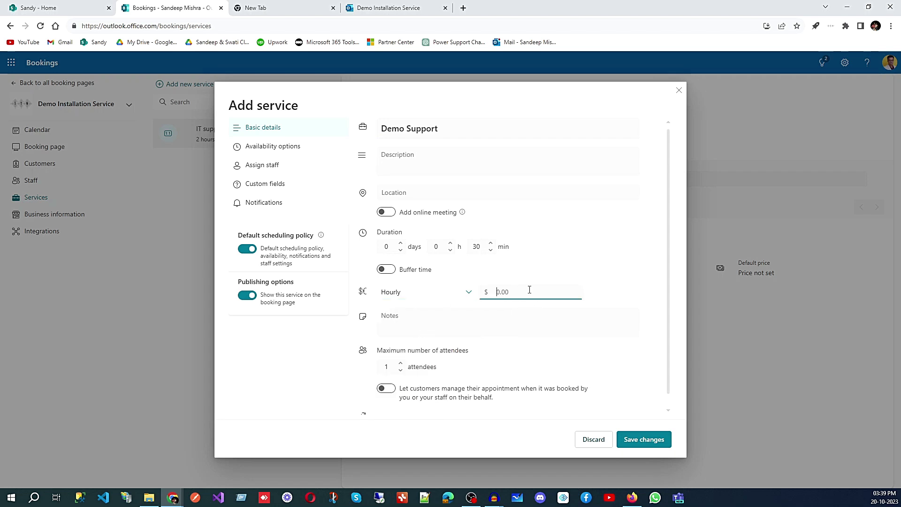
pyautogui.click(466, 294)
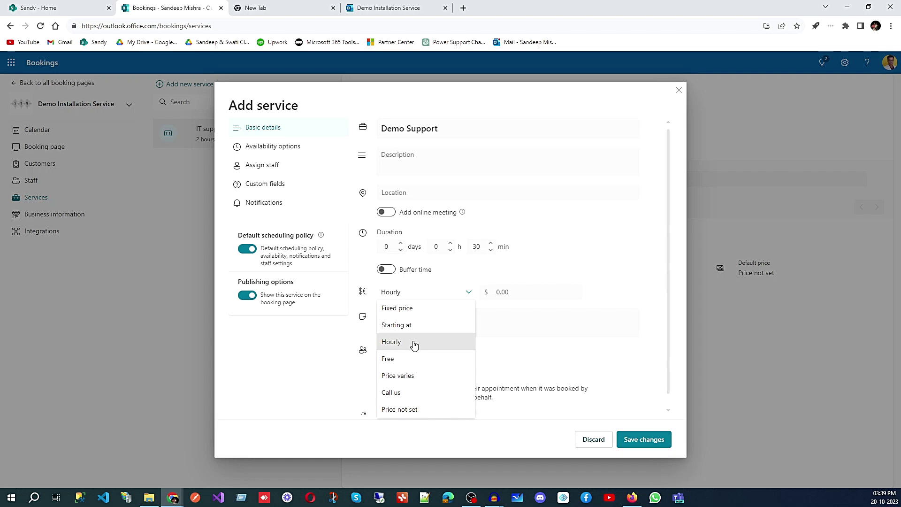
pyautogui.click(407, 392)
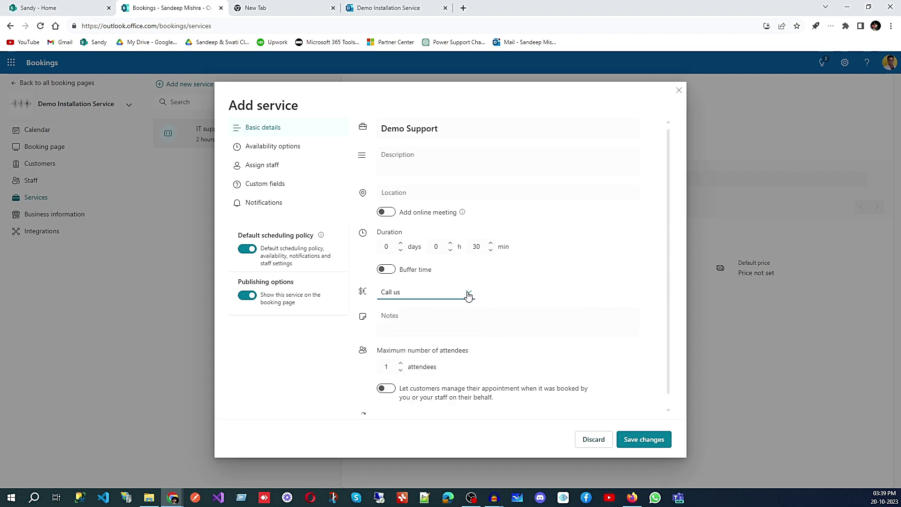
pyautogui.click(468, 295)
pyautogui.click(409, 309)
pyautogui.click(474, 290)
pyautogui.click(437, 330)
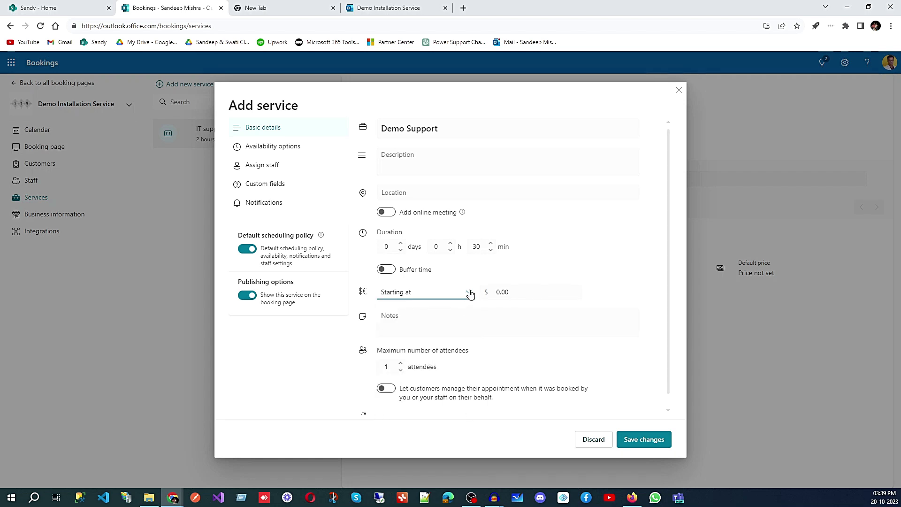
pyautogui.click(468, 293)
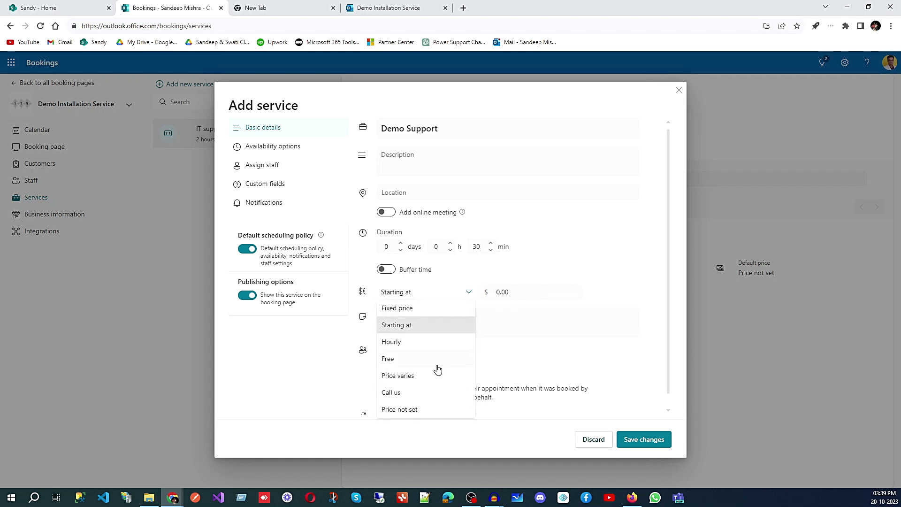
pyautogui.click(432, 345)
# - Enter the $10 hourly price and save the Demo Support service
pyautogui.click(515, 290)
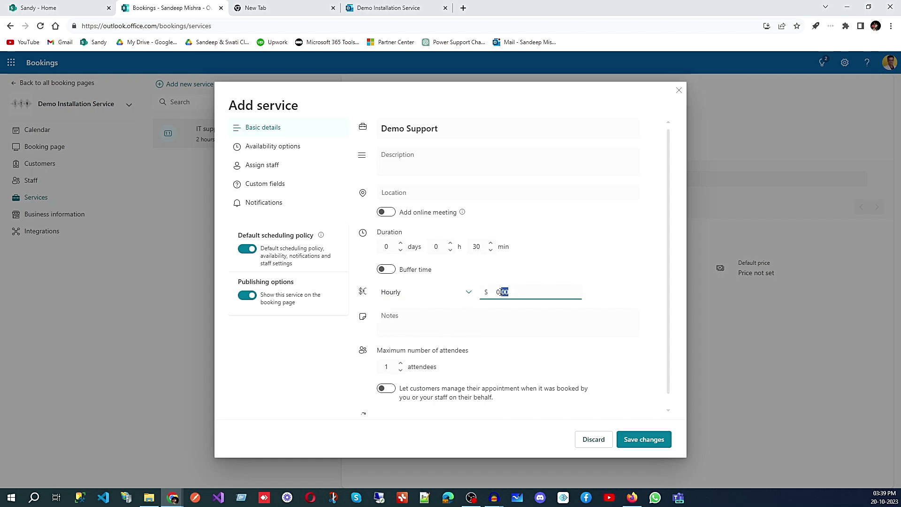
pyautogui.click(496, 292)
pyautogui.moveTo(498, 292); pyautogui.dragTo(529, 290)
pyautogui.write('10')
pyautogui.click(464, 328)
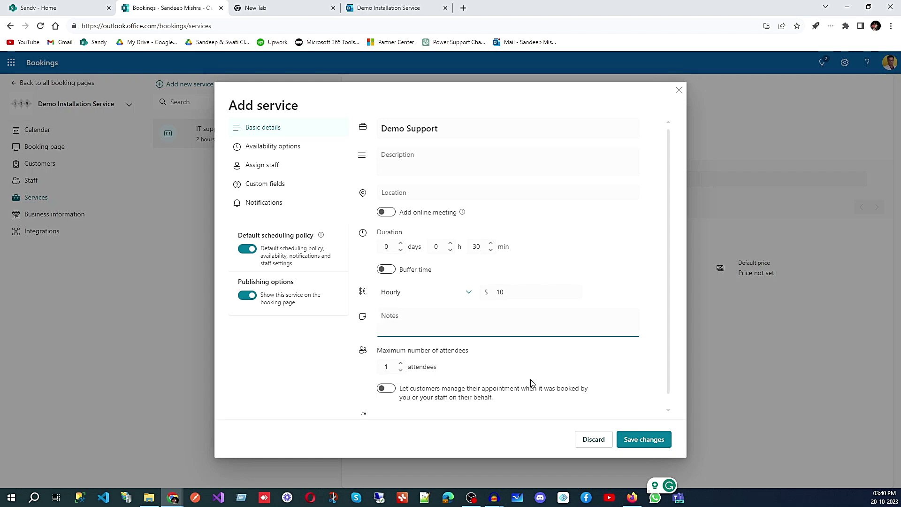
pyautogui.click(635, 439)
pyautogui.click(405, 8)
# - Reload the public booking page to confirm Demo Support at $10/hour, then open Business information
pyautogui.click(40, 25)
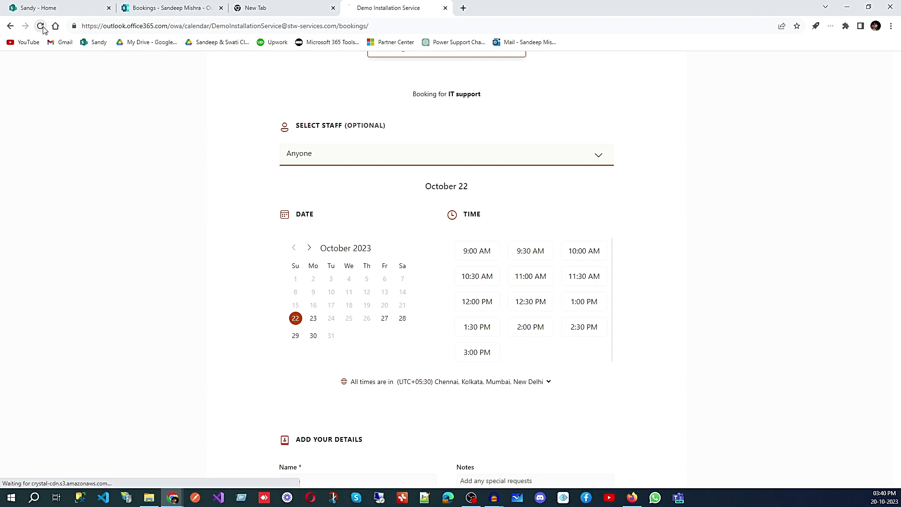
pyautogui.scroll(4, 330, 238)
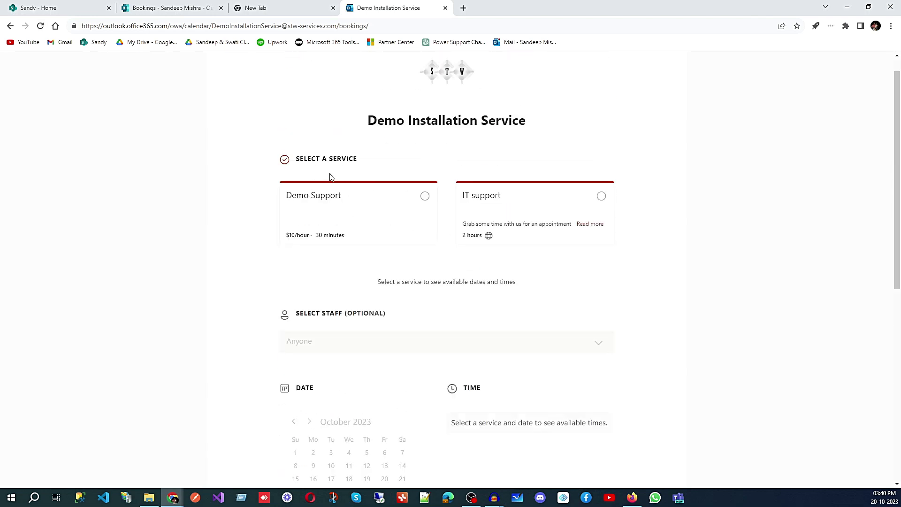
pyautogui.click(162, 10)
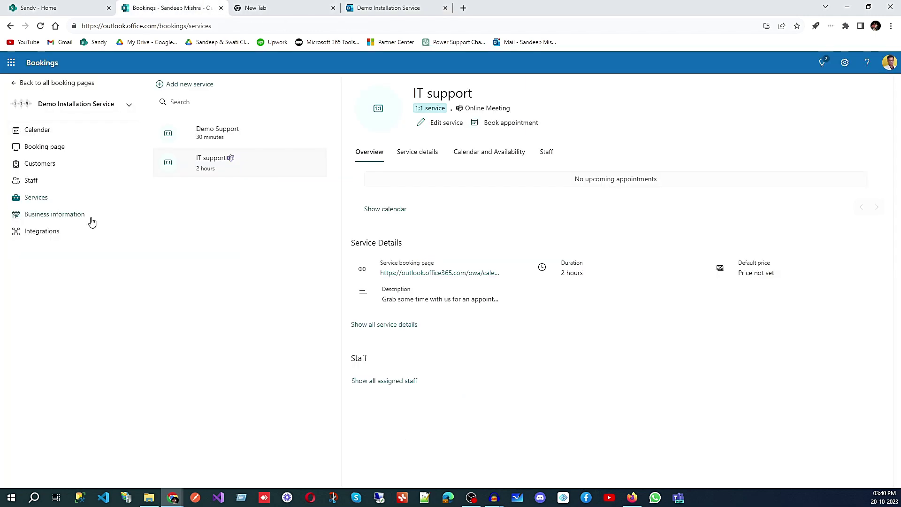
pyautogui.click(44, 213)
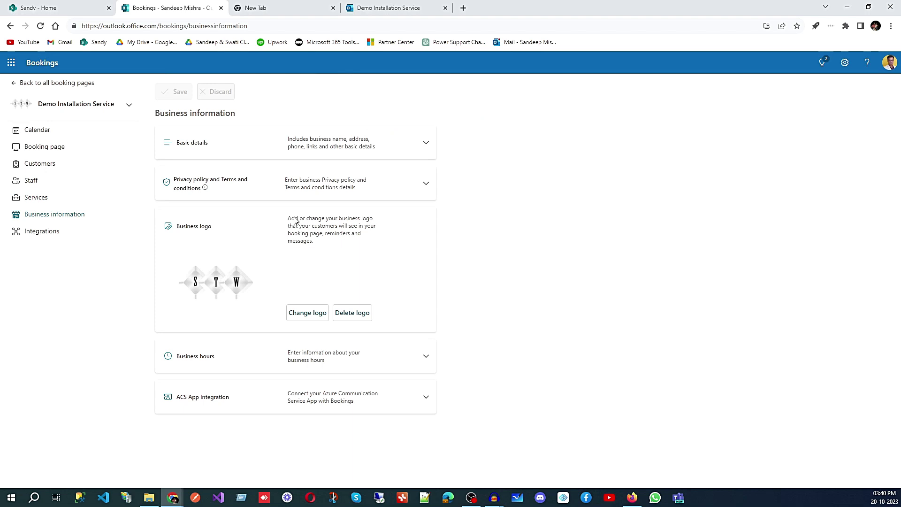
# - Shorten the business name to 'Installation Service' in Basic details and save it
pyautogui.click(425, 357)
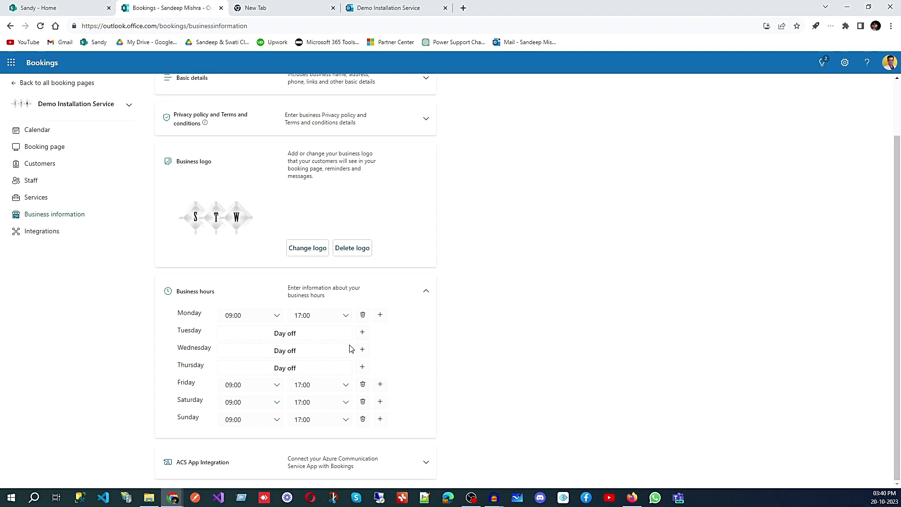
pyautogui.scroll(2, 340, 333)
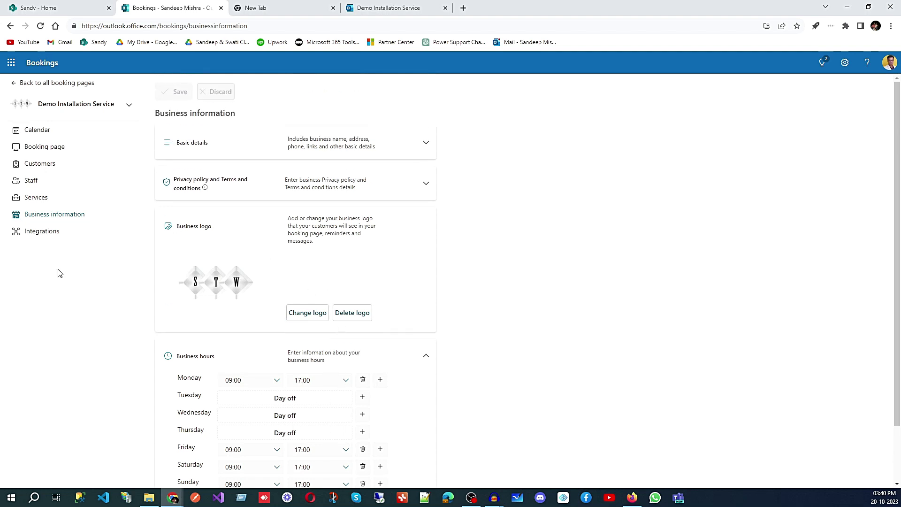
pyautogui.click(426, 142)
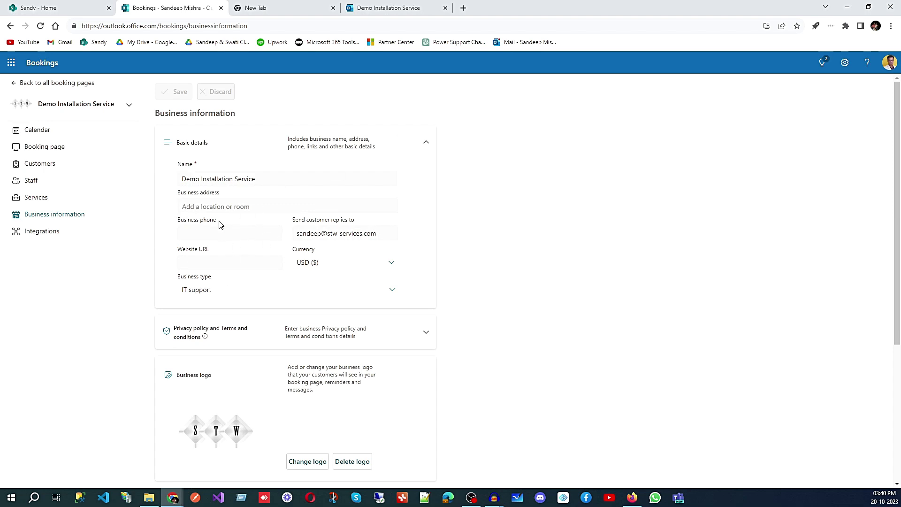
pyautogui.doubleClick(200, 178)
pyautogui.press('BackSpace')
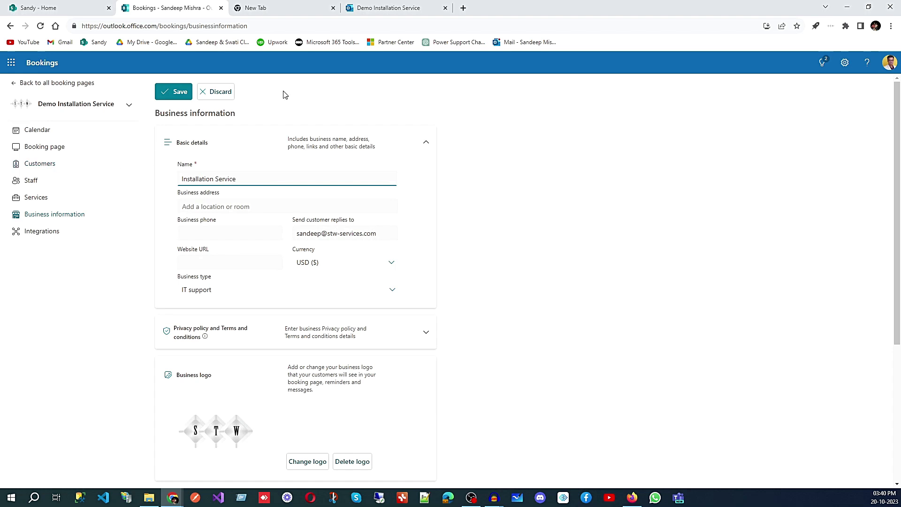
pyautogui.click(180, 91)
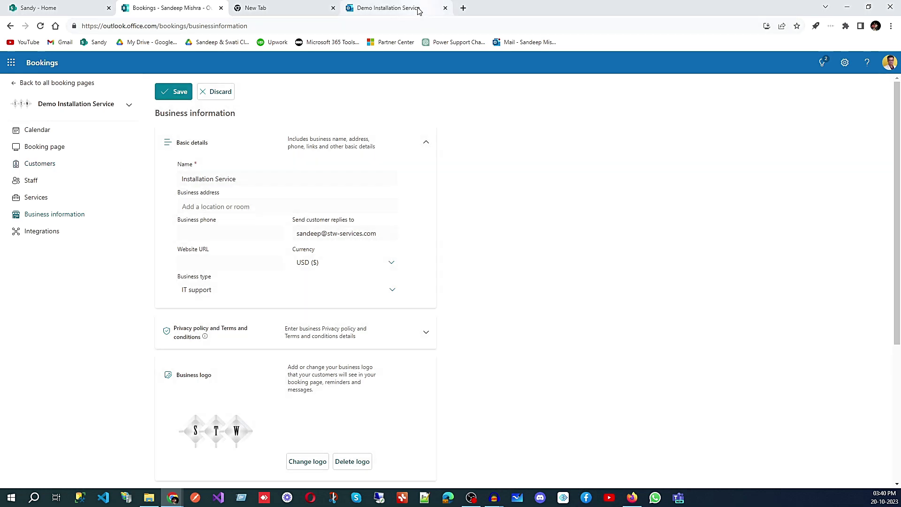
# - Reload the public booking page to check its heading now reads 'Installation Service'
pyautogui.click(418, 11)
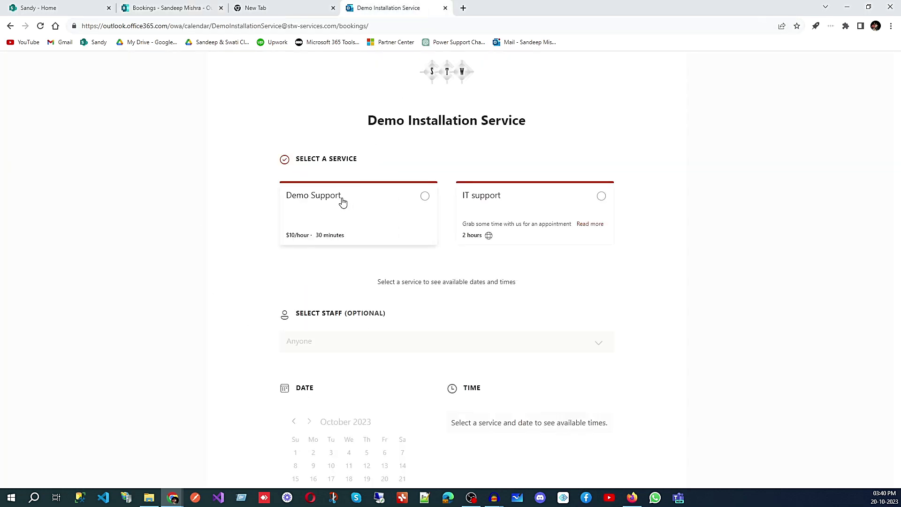
pyautogui.click(40, 26)
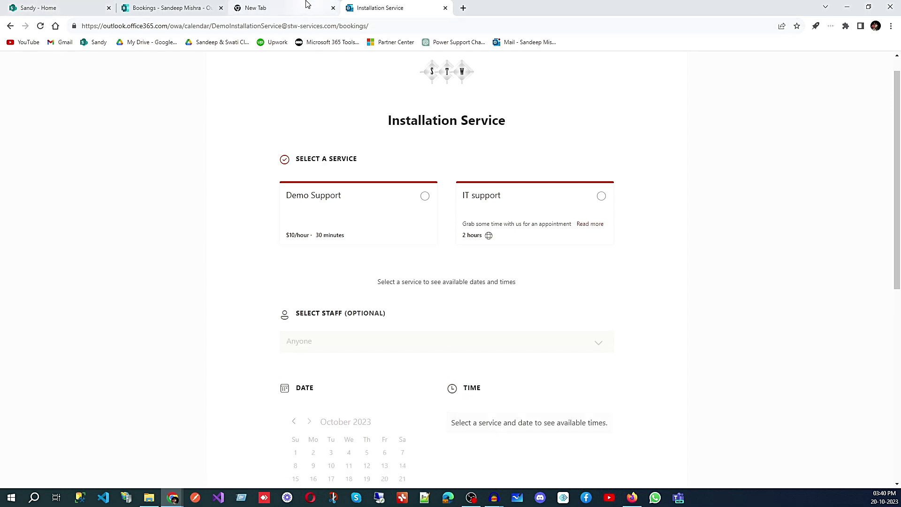
pyautogui.tripleClick(381, 123)
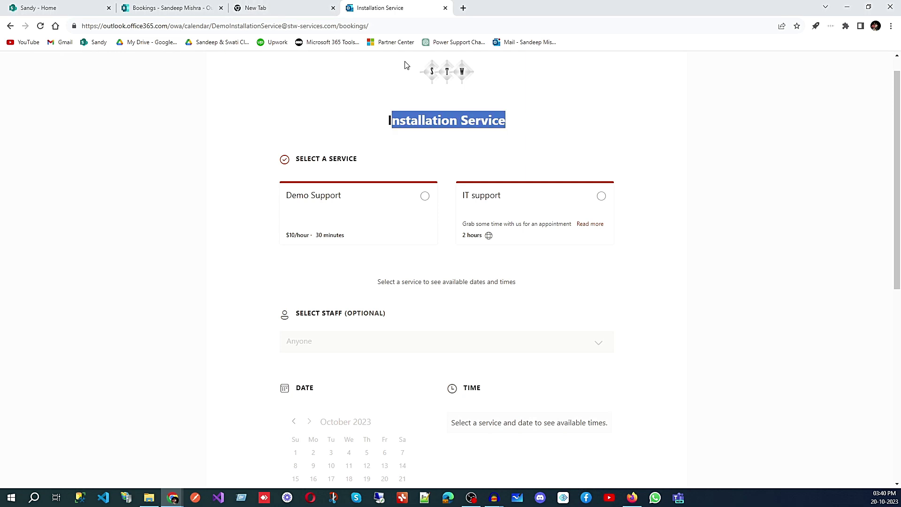
# - Restore the business name to 'Demo Installation Service' and save it
pyautogui.click(179, 10)
pyautogui.click(182, 181)
pyautogui.write('Demo Installation Service')
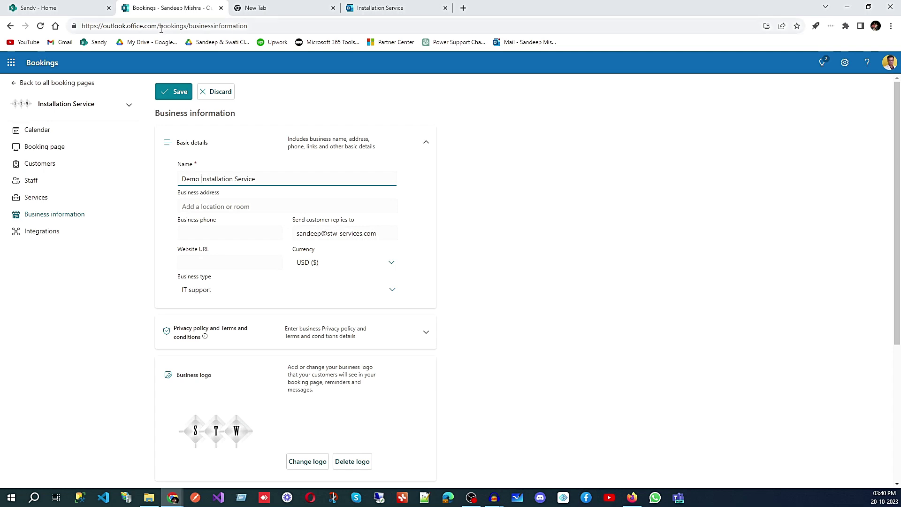
pyautogui.click(177, 92)
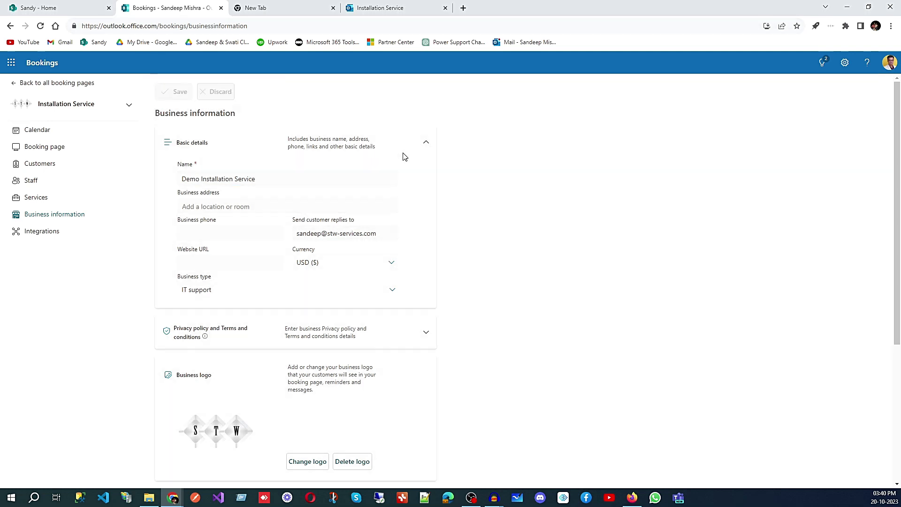
pyautogui.scroll(-5, 406, 160)
pyautogui.scroll(5, 408, 164)
# - Start booking IT support on the public page and compare the two staff members' availability
pyautogui.click(369, 10)
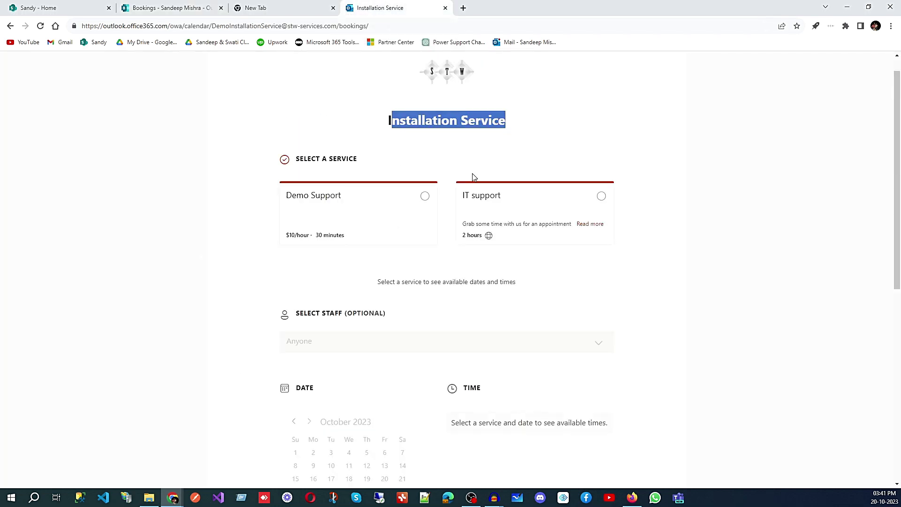
pyautogui.click(602, 196)
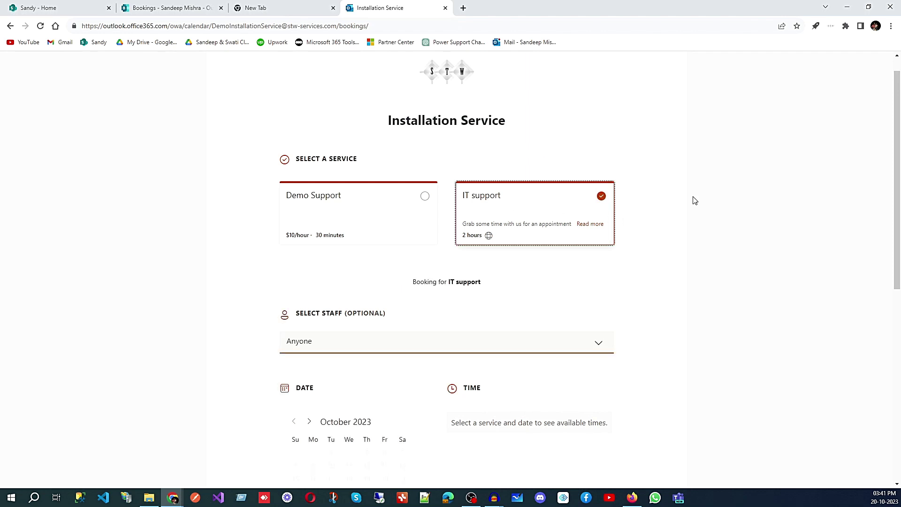
pyautogui.click(322, 162)
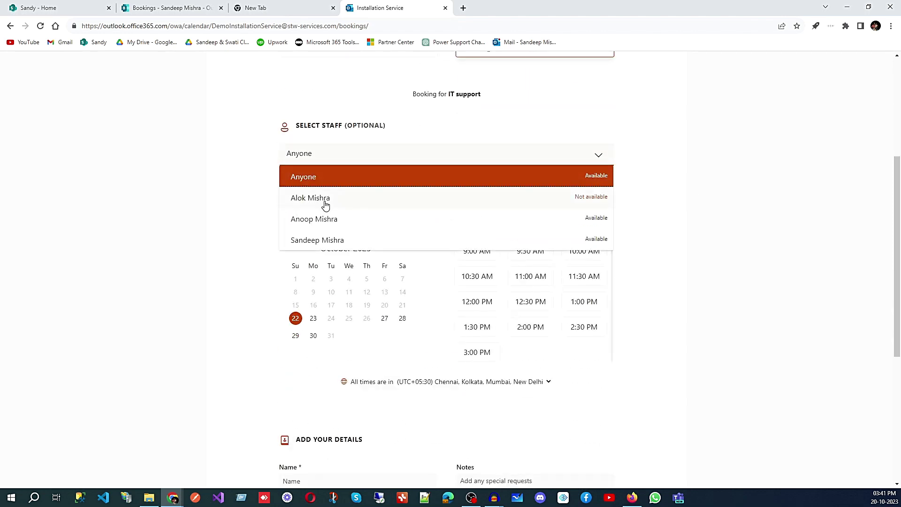
pyautogui.click(320, 220)
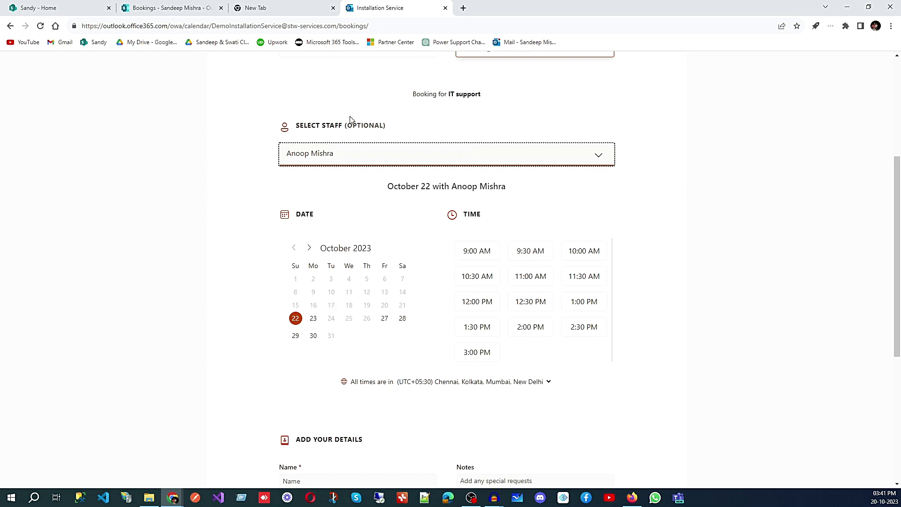
pyautogui.click(332, 155)
pyautogui.click(328, 199)
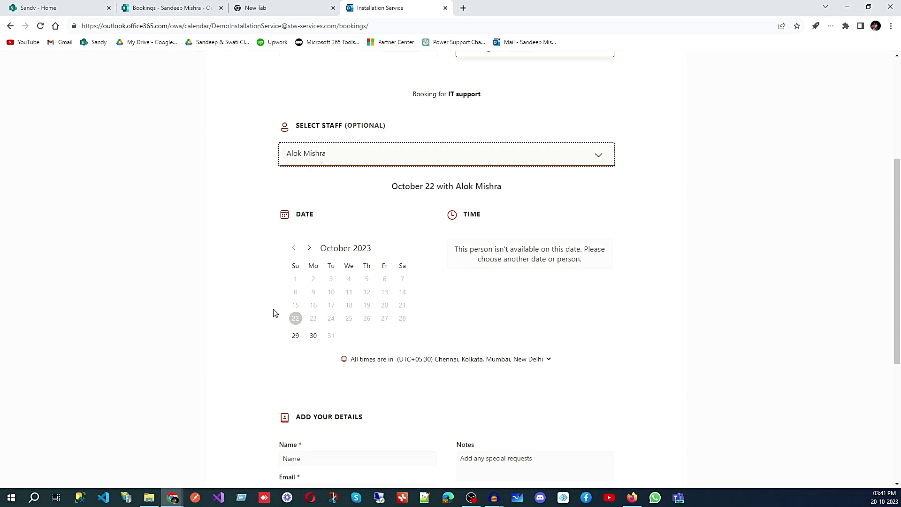
# - Check October 29, 30, 27 and 28 for open slots, switching back to the available staff member
pyautogui.click(295, 337)
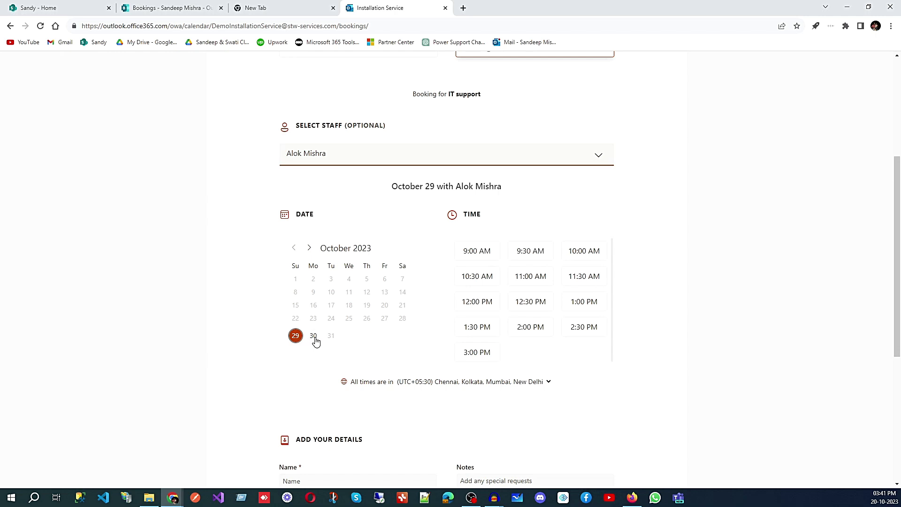
pyautogui.click(314, 336)
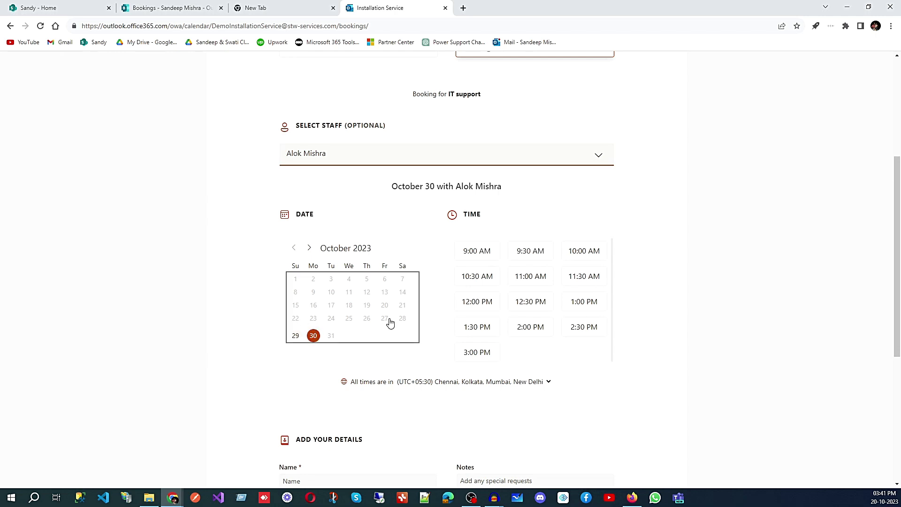
pyautogui.click(376, 156)
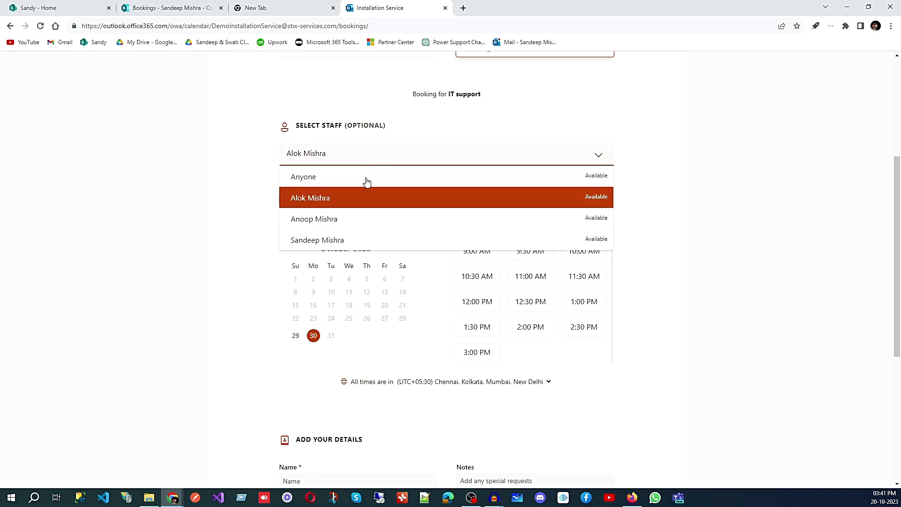
pyautogui.click(331, 226)
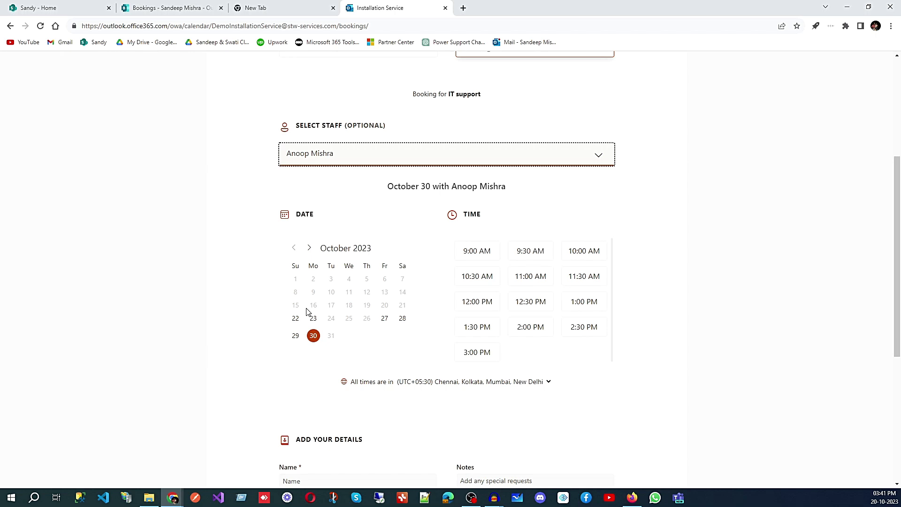
pyautogui.click(384, 318)
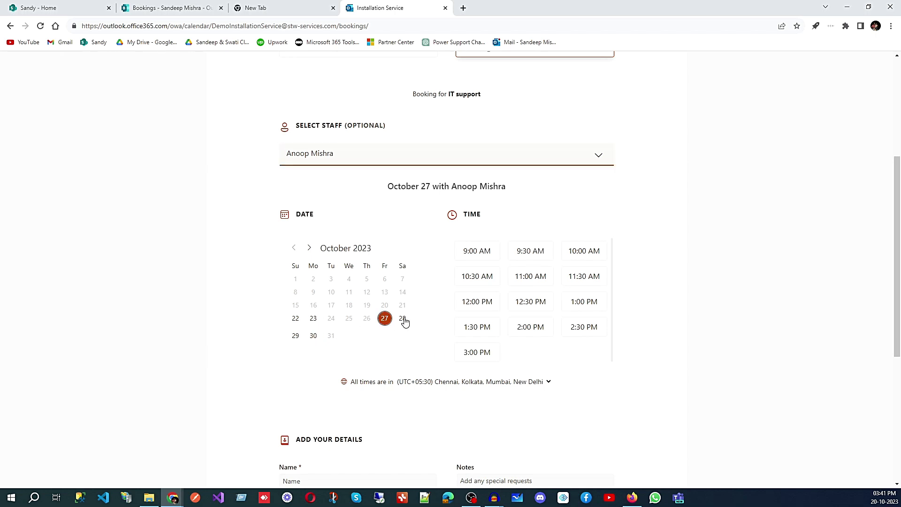
pyautogui.click(403, 318)
# - On October 28, assign the staff member who has open time slots
pyautogui.click(346, 161)
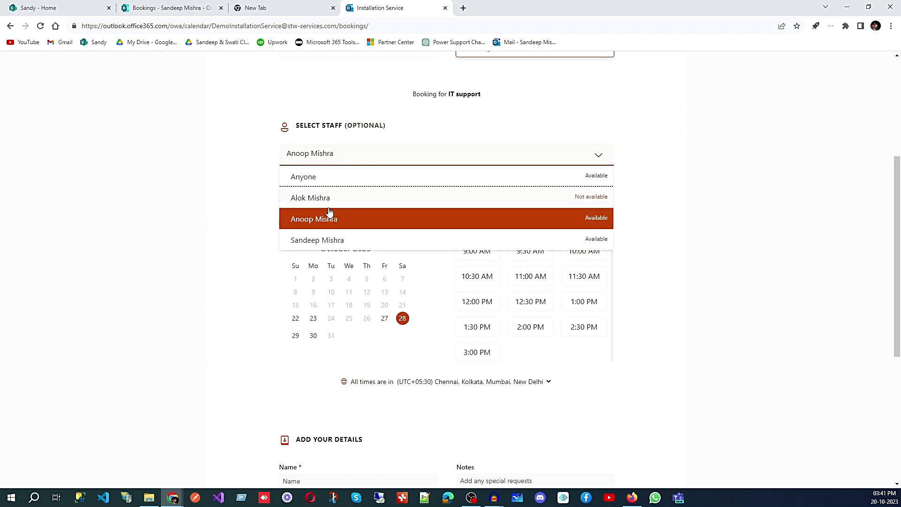
pyautogui.click(323, 199)
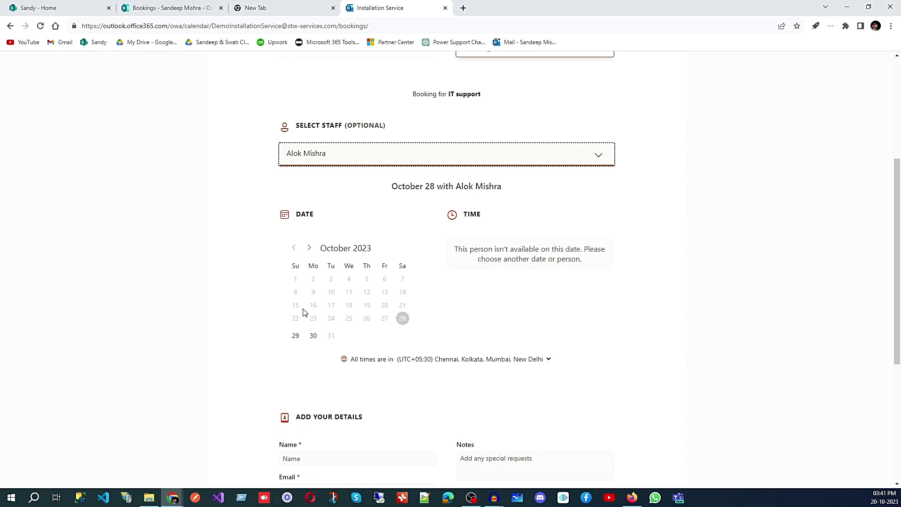
pyautogui.click(404, 154)
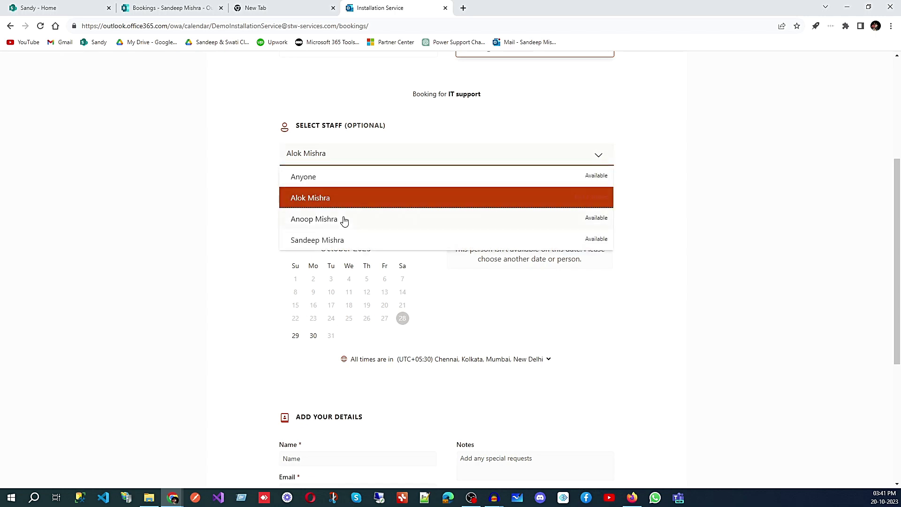
pyautogui.click(343, 221)
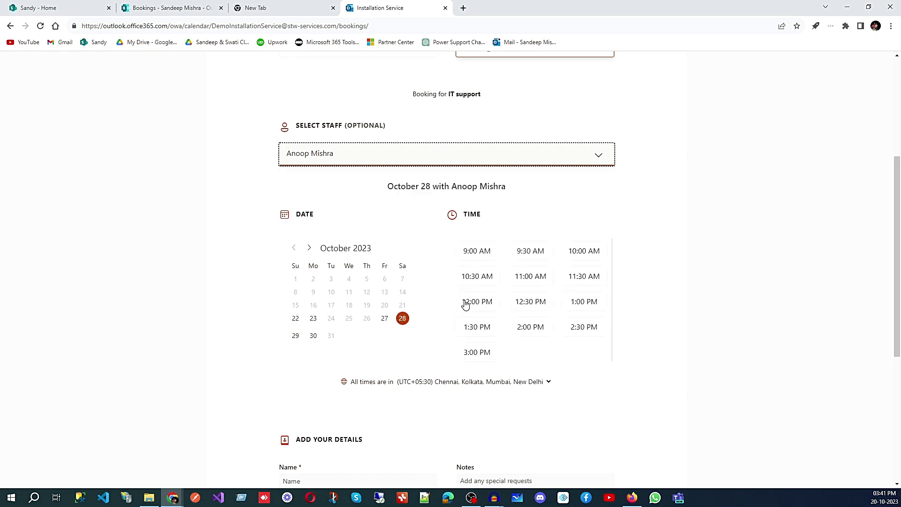
# - Pick the 11:00 AM slot and autofill the contact form with saved details
pyautogui.click(530, 279)
pyautogui.scroll(-4, 419, 375)
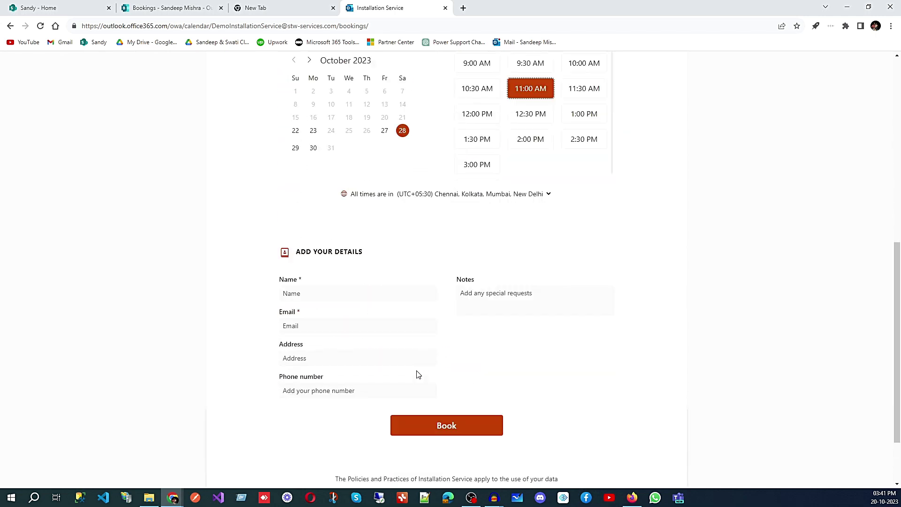
pyautogui.click(315, 293)
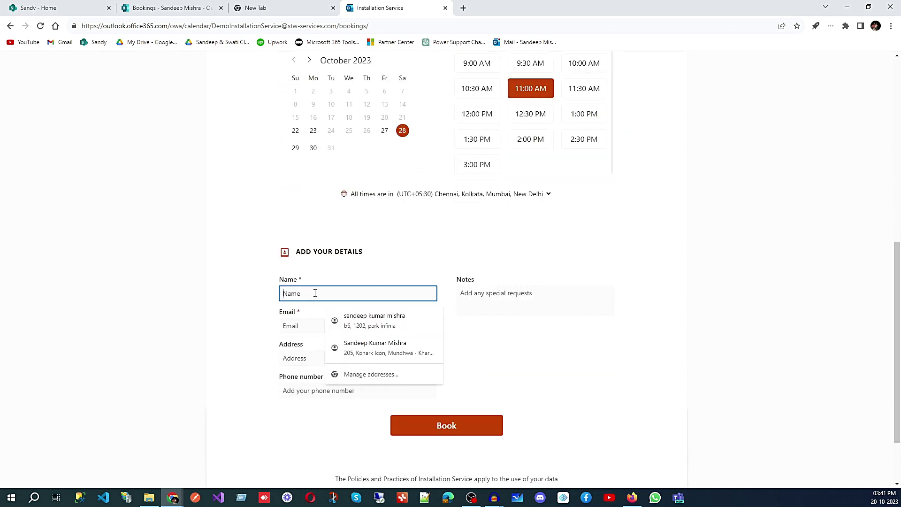
pyautogui.click(370, 331)
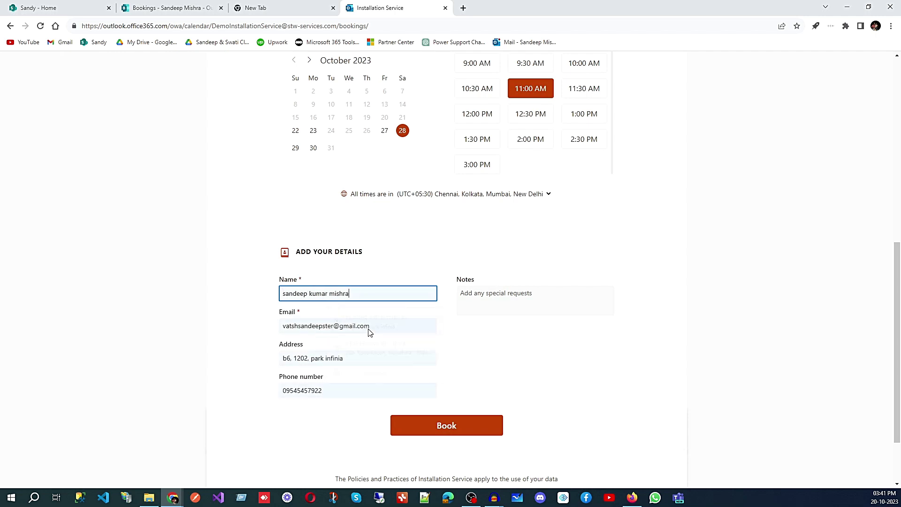
# - Replace the customer's first name in the Name field and book the appointment
pyautogui.moveTo(357, 291); pyautogui.dragTo(204, 292)
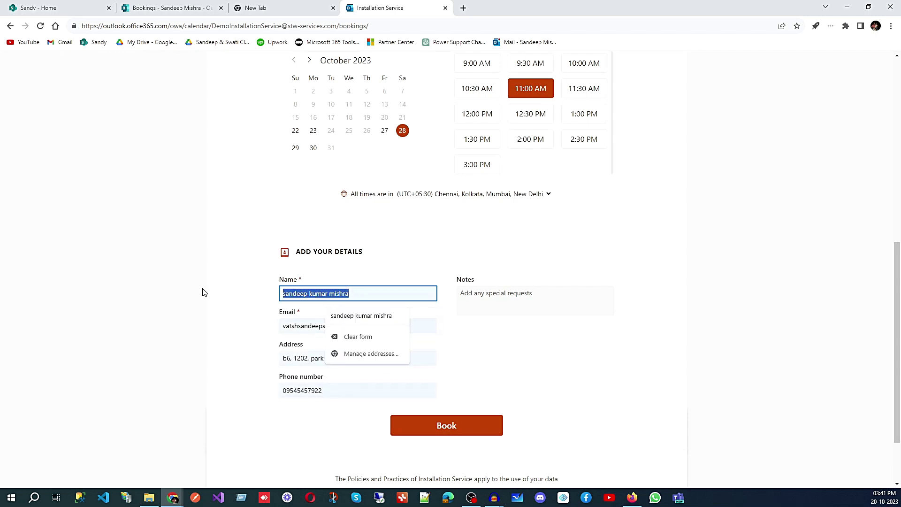
pyautogui.click(305, 293)
pyautogui.moveTo(307, 293); pyautogui.dragTo(214, 292)
pyautogui.press('BackSpace')
pyautogui.write('Vats asah')
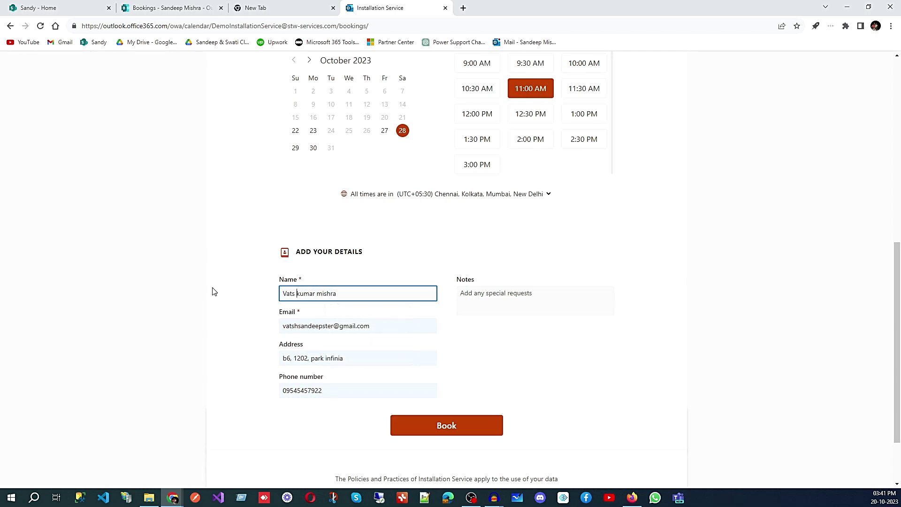
pyautogui.press('BackSpace')
pyautogui.press('BackSpace')
pyautogui.press('BackSpace')
pyautogui.press('BackSpace')
pyautogui.write('sandeep')
pyautogui.hotkey('shift', 'Right')
pyautogui.hotkey('shift', 'Right')
pyautogui.hotkey('shift', 'Right')
pyautogui.hotkey('shift', 'Right')
pyautogui.hotkey('shift', 'Right')
pyautogui.hotkey('shift', 'Right')
pyautogui.hotkey('shift', 'Right')
pyautogui.hotkey('shift', 'Right')
pyautogui.hotkey('shift', 'Right')
pyautogui.press('BackSpace')
pyautogui.click(432, 424)
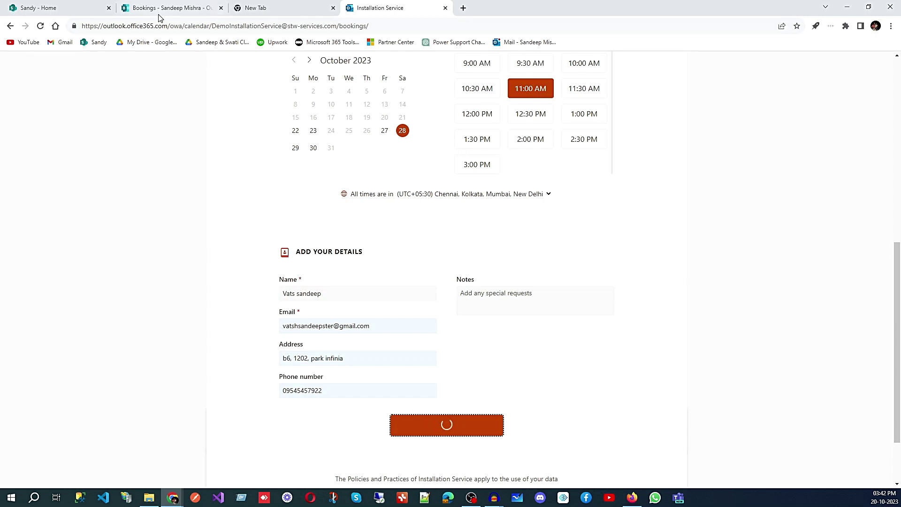
pyautogui.moveTo(159, 18)
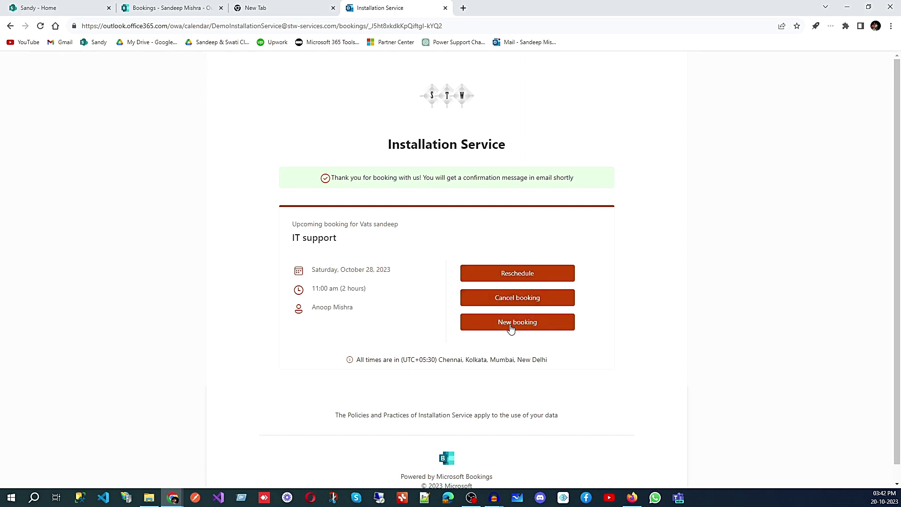
# - In the admin view, open Customers, glance at Calendar, then return to the new customer's details
pyautogui.click(173, 8)
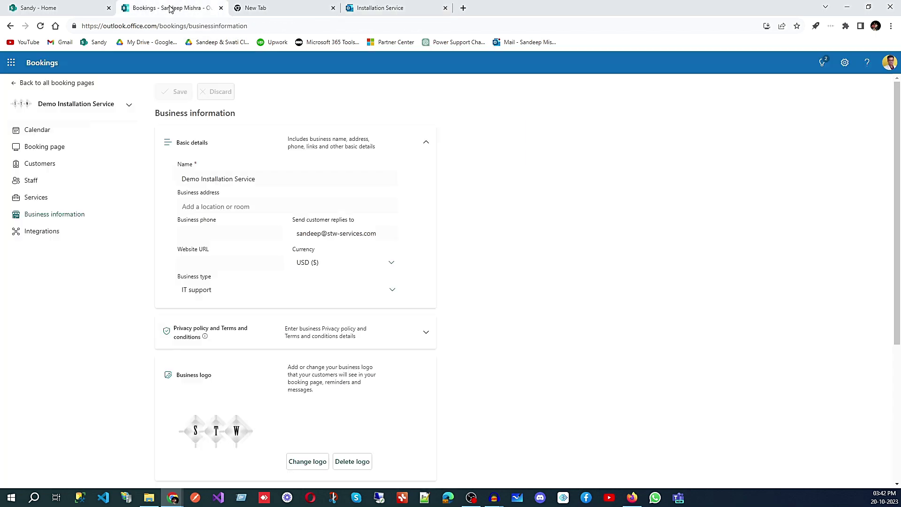
pyautogui.click(35, 163)
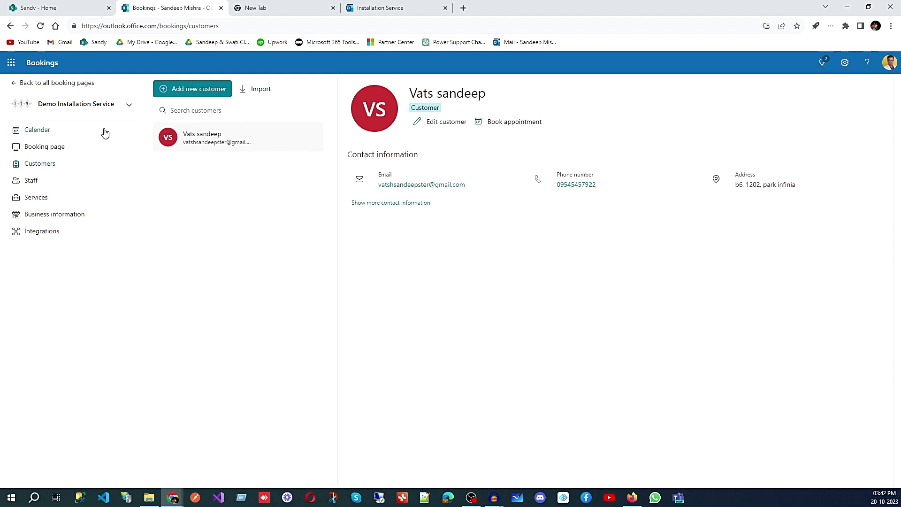
pyautogui.click(37, 133)
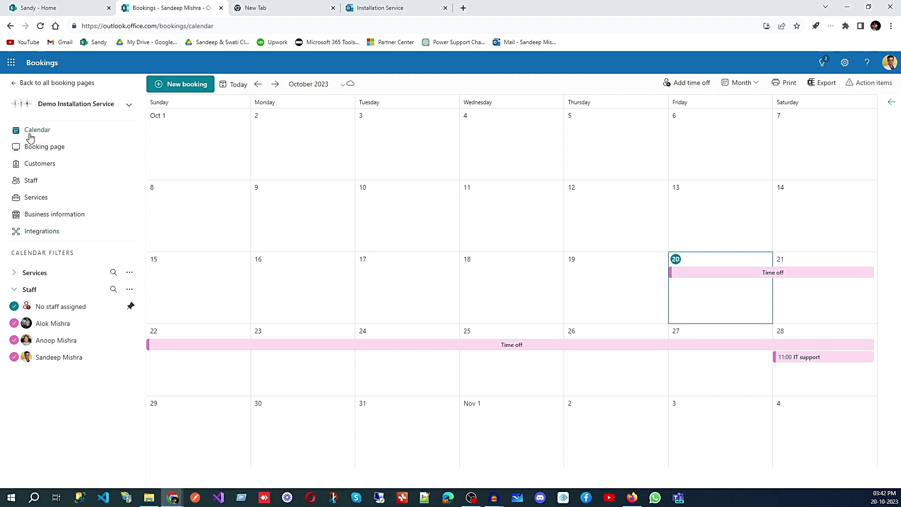
pyautogui.click(38, 164)
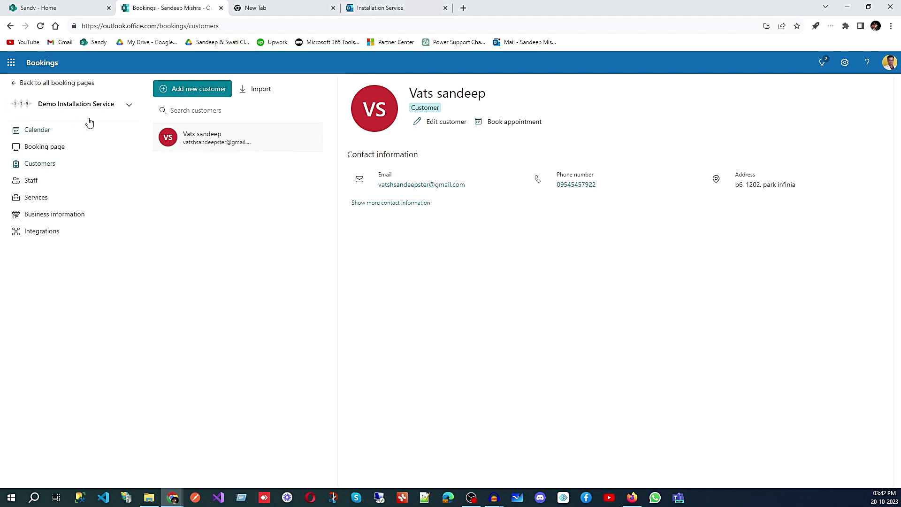
# - Open Gmail in a new tab and read the 'Confirmed: IT support' email
pyautogui.click(463, 8)
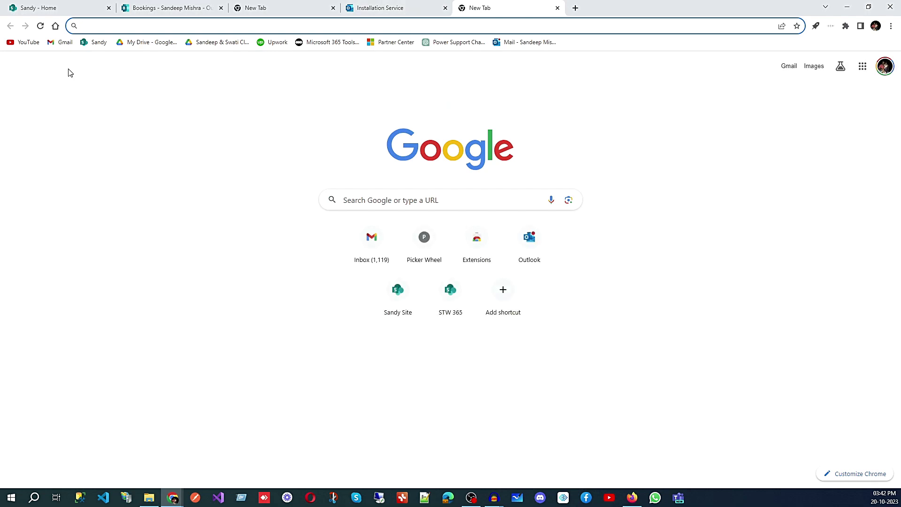
pyautogui.click(67, 42)
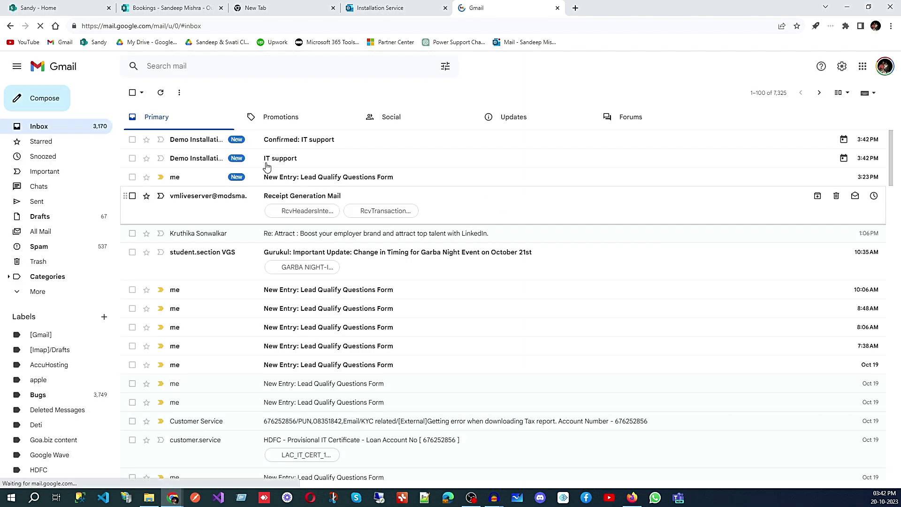
pyautogui.click(298, 142)
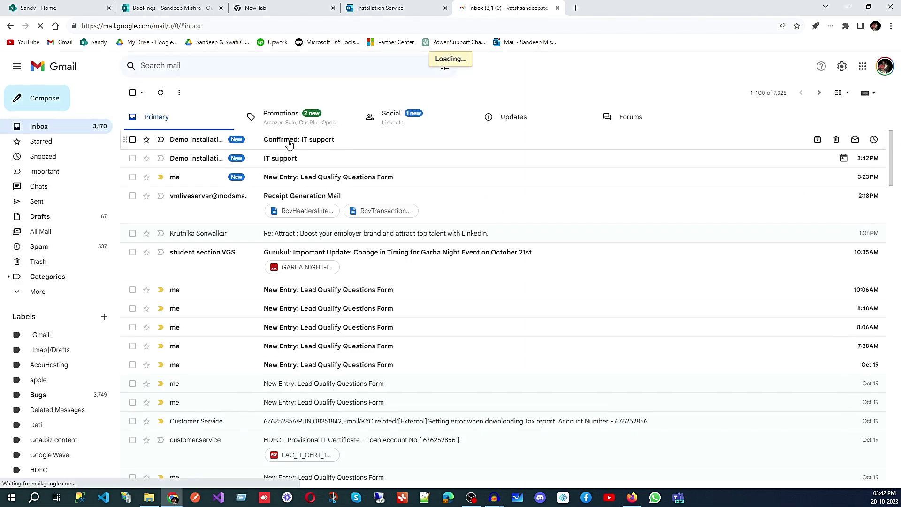
pyautogui.scroll(-5, 412, 298)
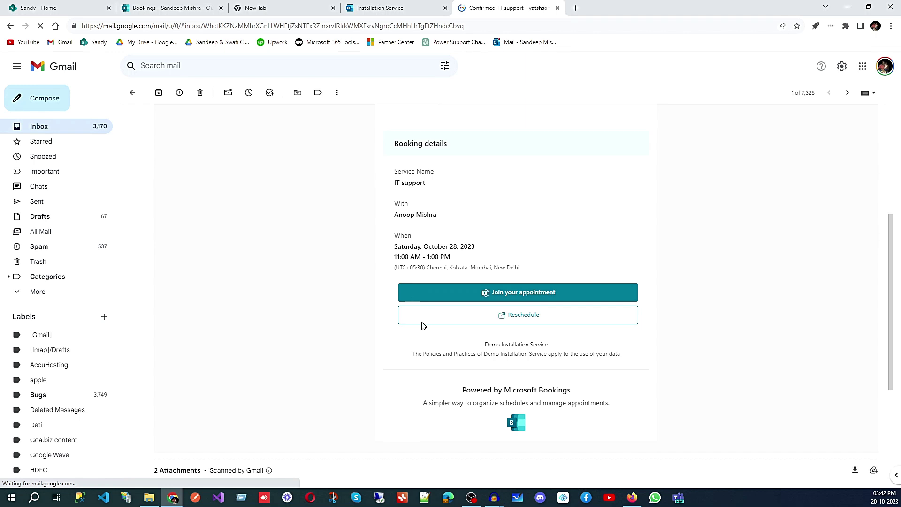
pyautogui.scroll(3, 423, 324)
pyautogui.scroll(-1, 423, 323)
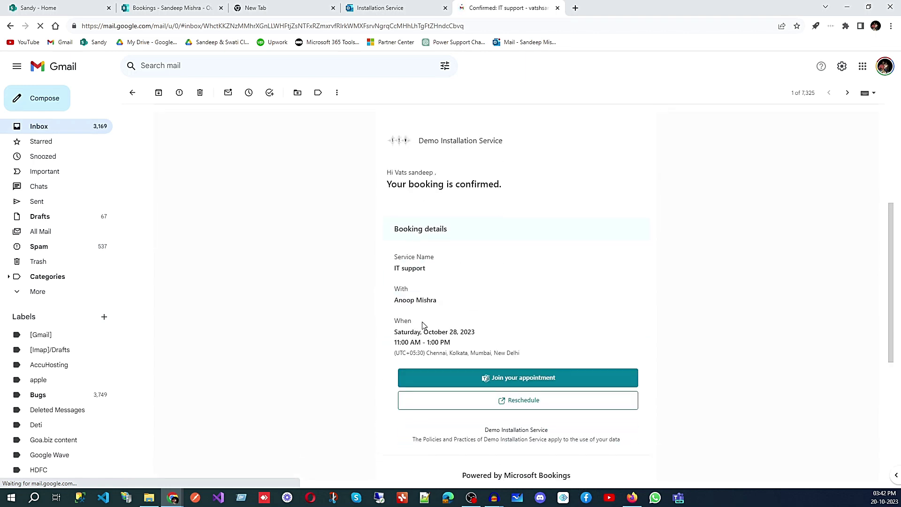
pyautogui.scroll(3, 421, 288)
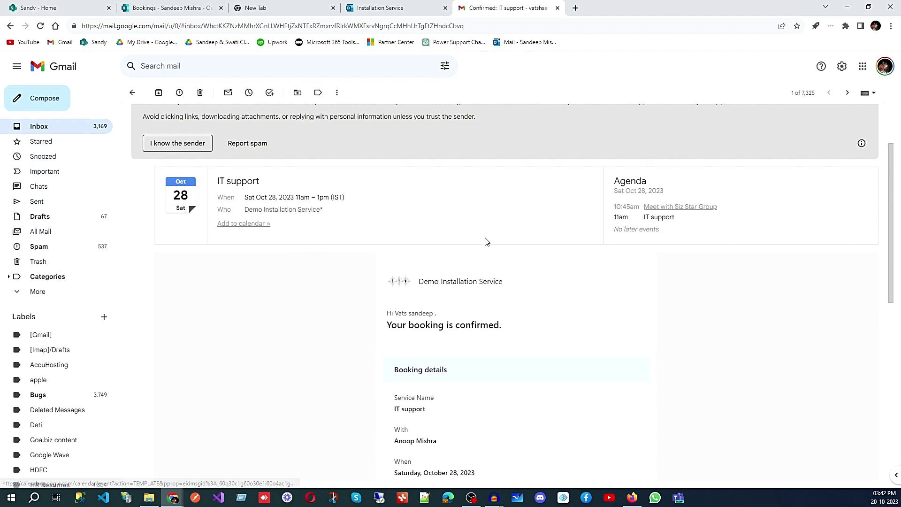
pyautogui.scroll(2, 697, 246)
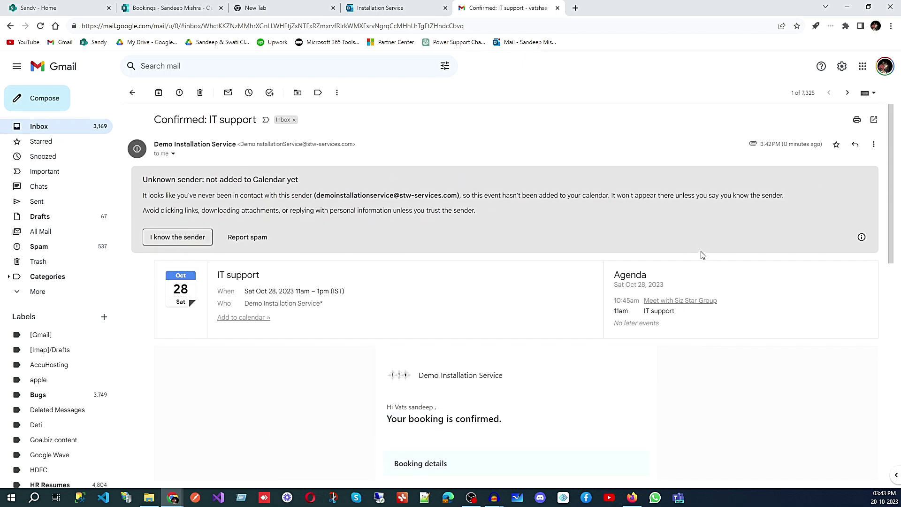
# - Show the email's sender details and select the recipient and reply-to addresses
pyautogui.click(173, 154)
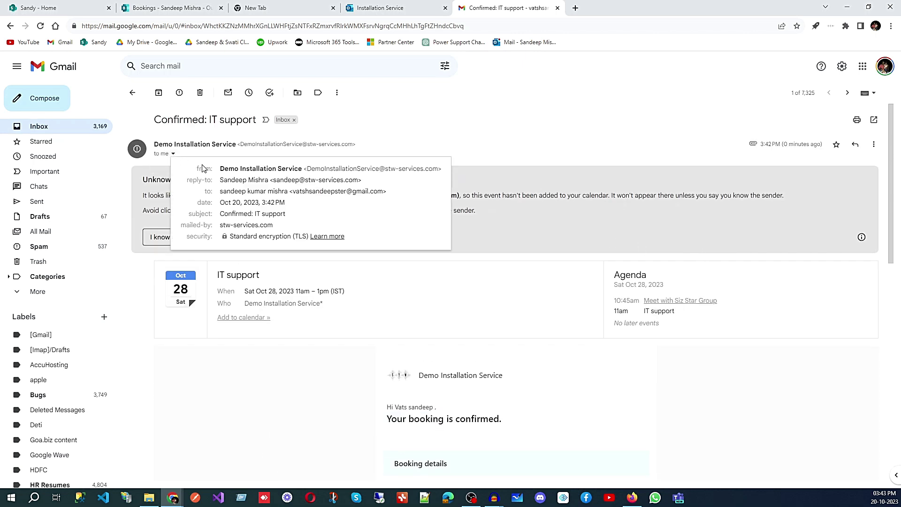
pyautogui.moveTo(276, 183)
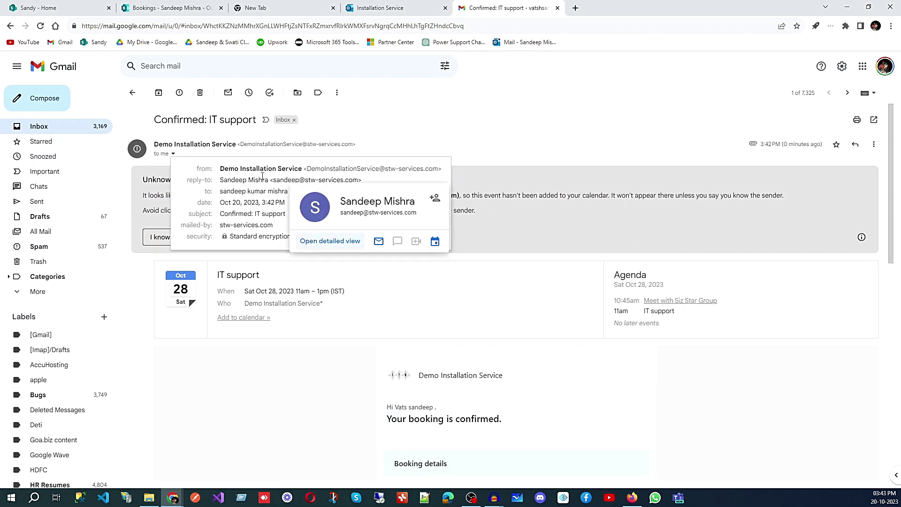
pyautogui.moveTo(293, 192); pyautogui.dragTo(389, 198)
pyautogui.moveTo(274, 181); pyautogui.dragTo(366, 183)
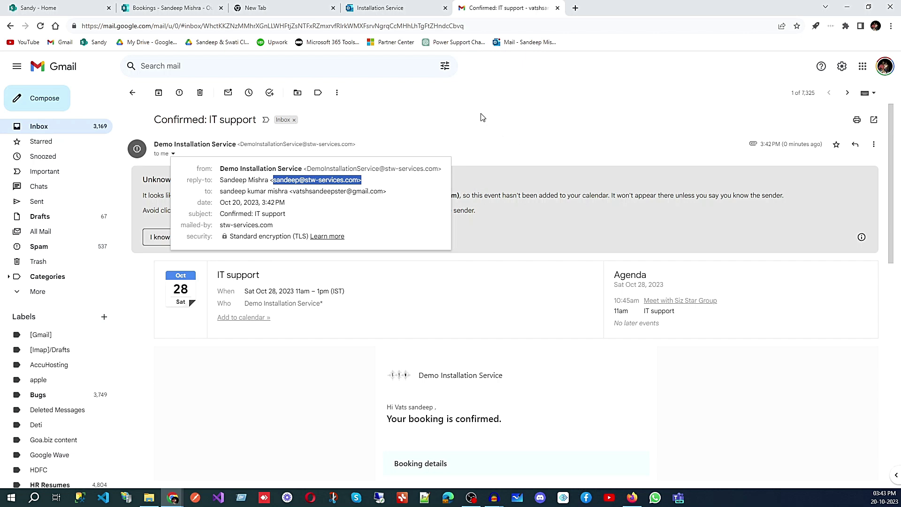
pyautogui.click(437, 94)
# - Return to the Bookings admin tab and cycle through the sidebar pages, ending on Business information
pyautogui.click(402, 7)
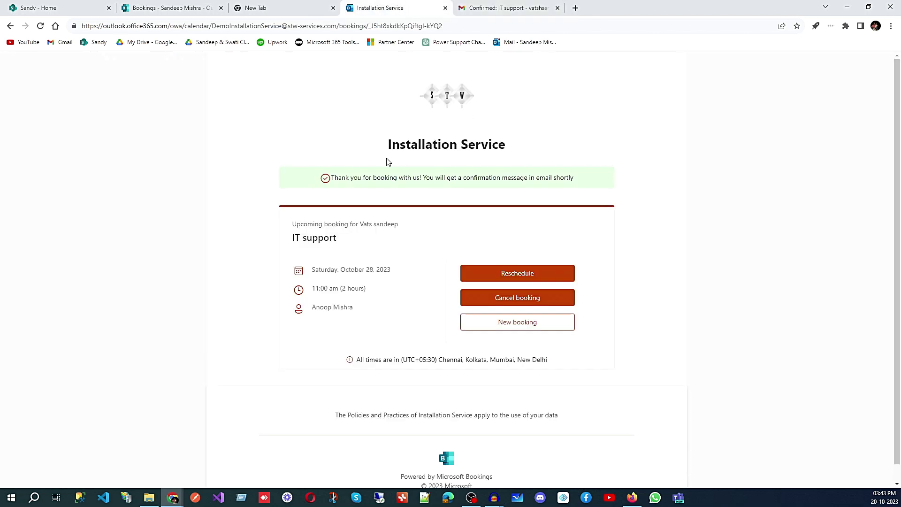
pyautogui.click(196, 9)
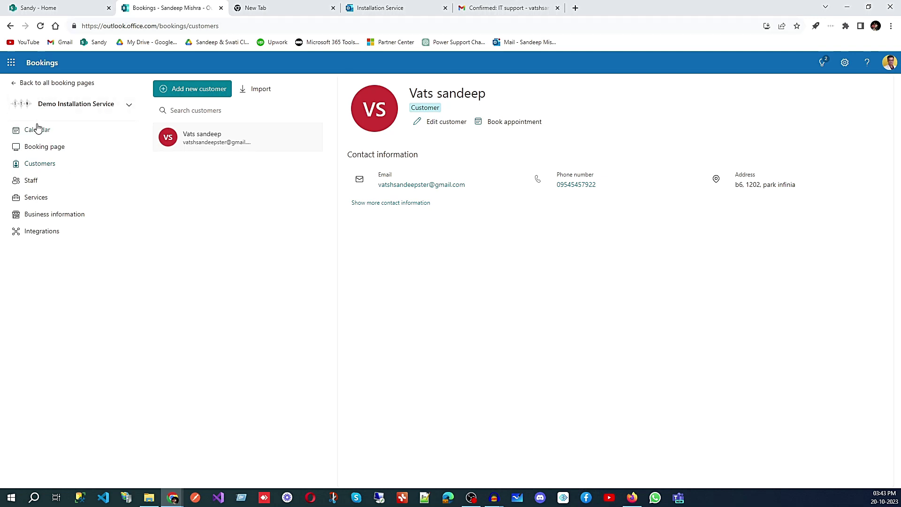
pyautogui.click(78, 108)
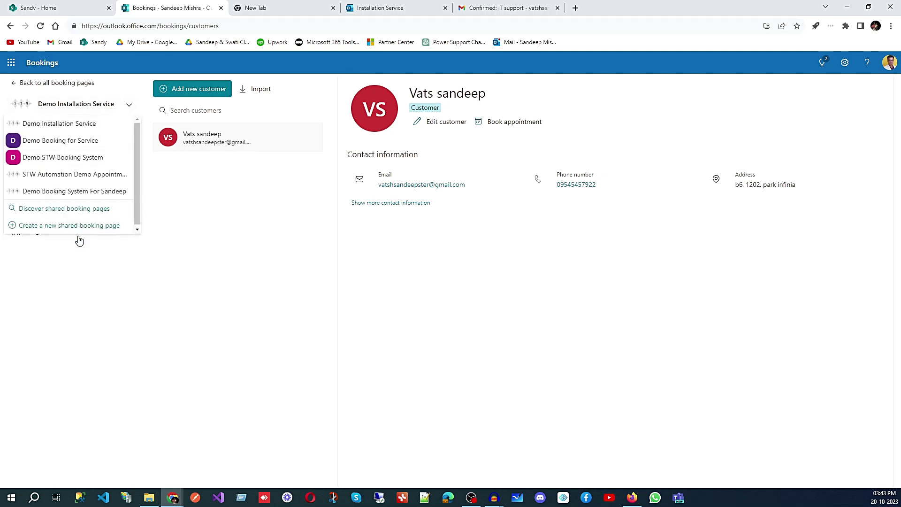
pyautogui.click(268, 271)
pyautogui.click(35, 129)
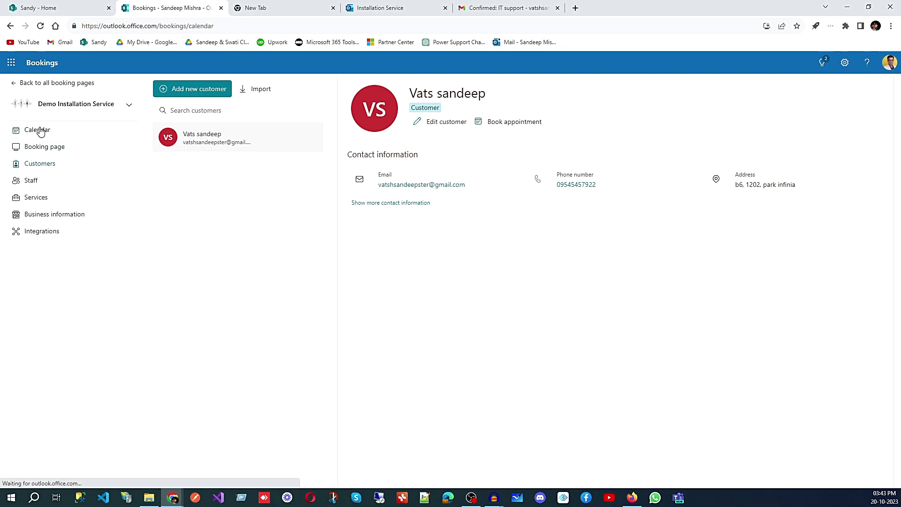
pyautogui.click(29, 147)
pyautogui.click(50, 163)
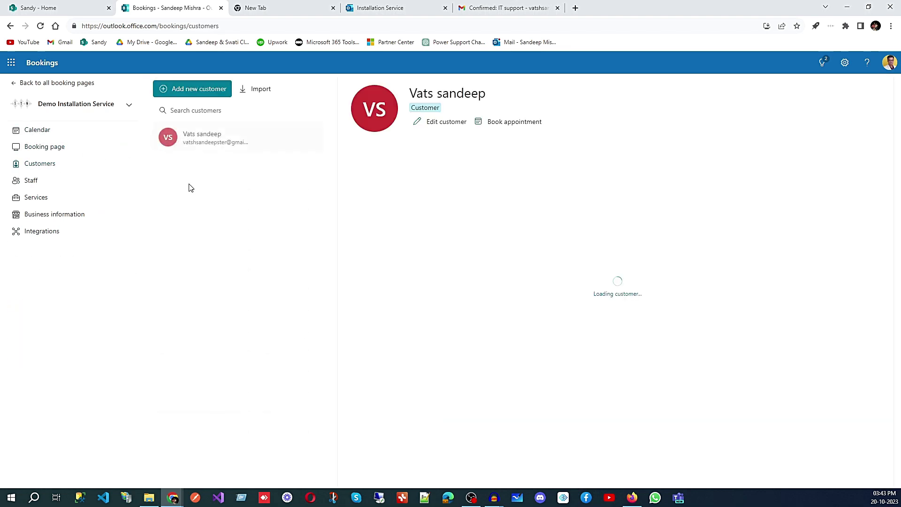
pyautogui.click(30, 180)
pyautogui.click(36, 198)
pyautogui.click(44, 214)
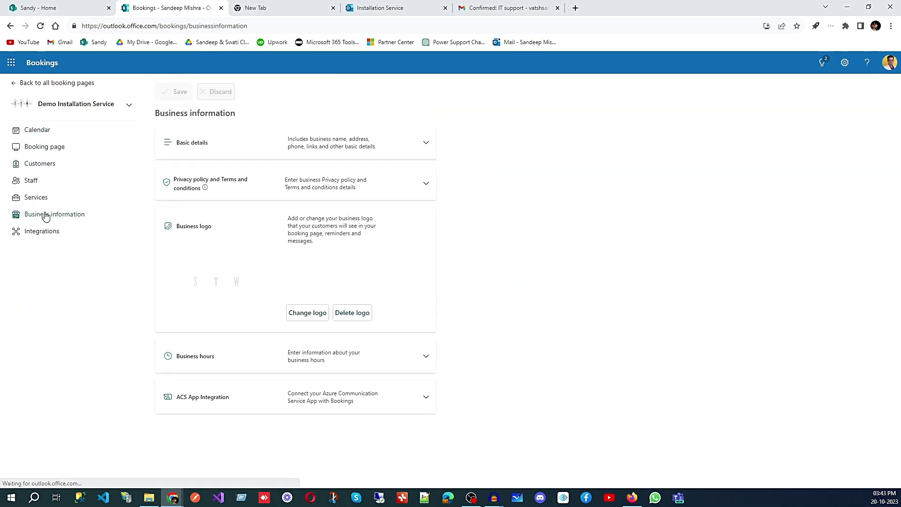